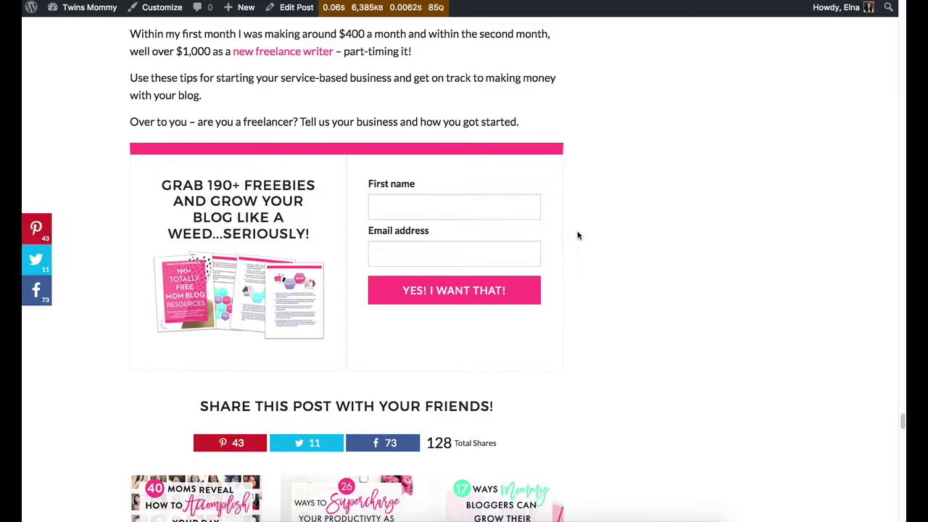
Step: Switch to ConvertKit and create a new form using the two-column style with an image and a headline
click(685, 1)
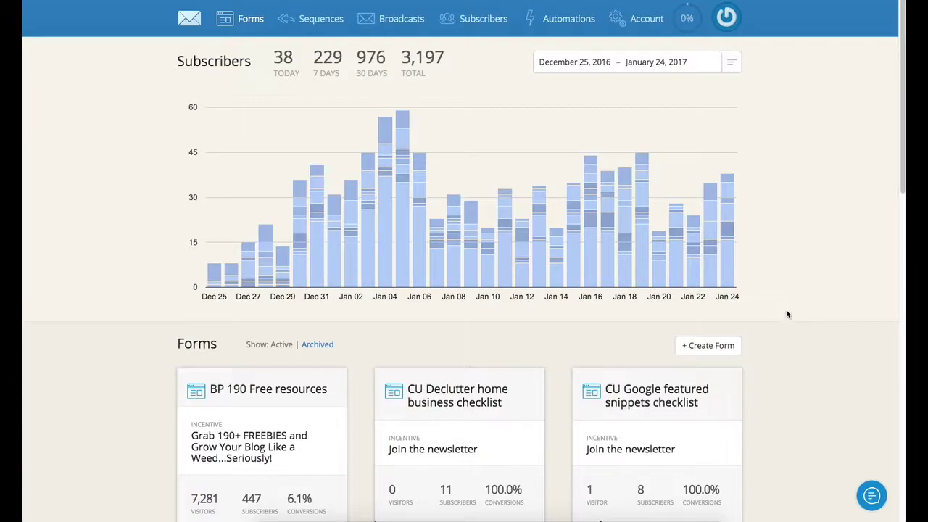
click(711, 348)
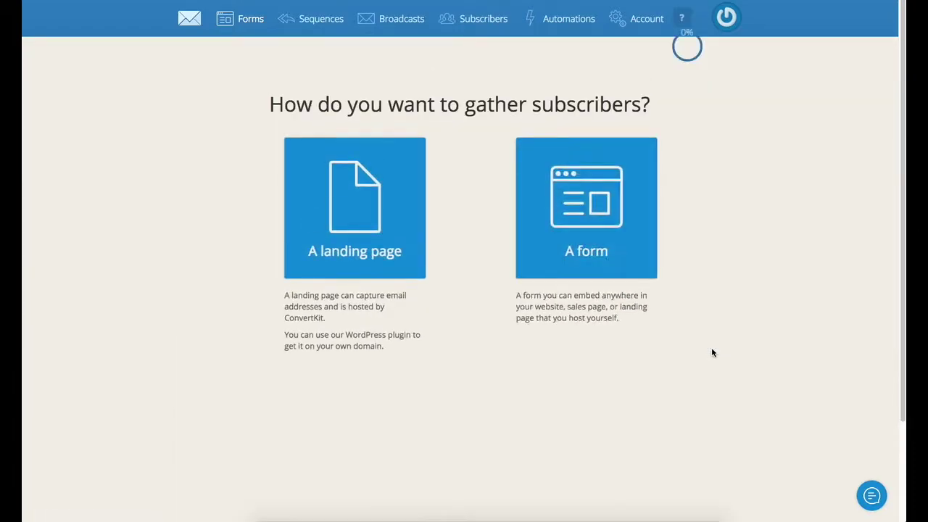
click(585, 207)
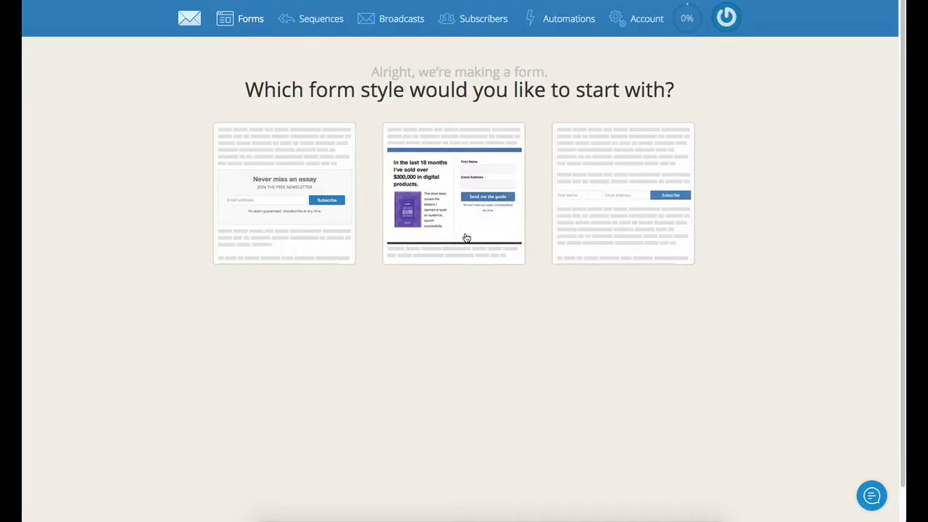
click(438, 248)
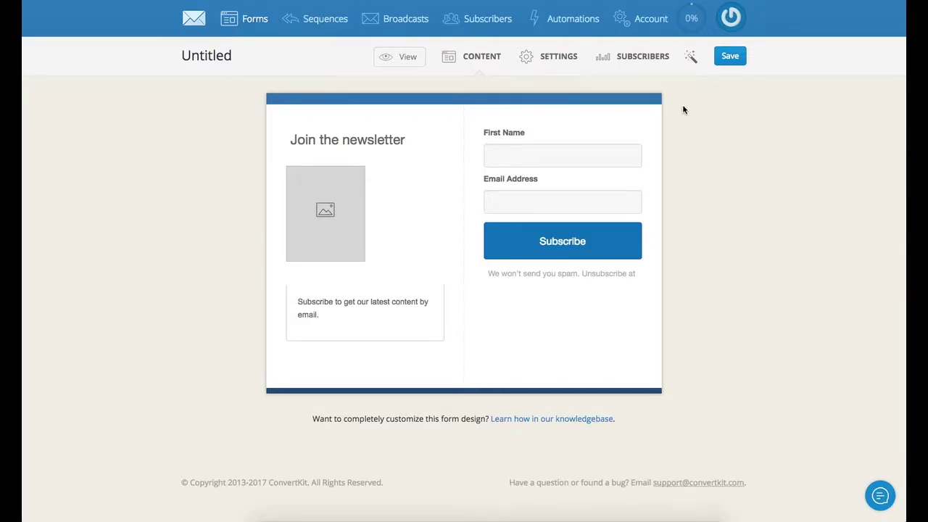
Step: Set the form's button color to ff4081
click(690, 58)
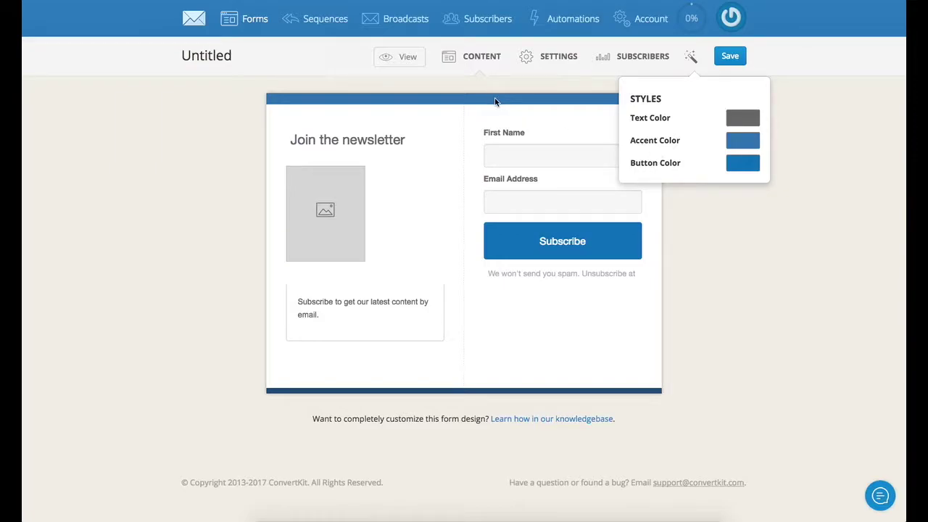
click(733, 171)
double_click(703, 212)
key(ctrl+v)
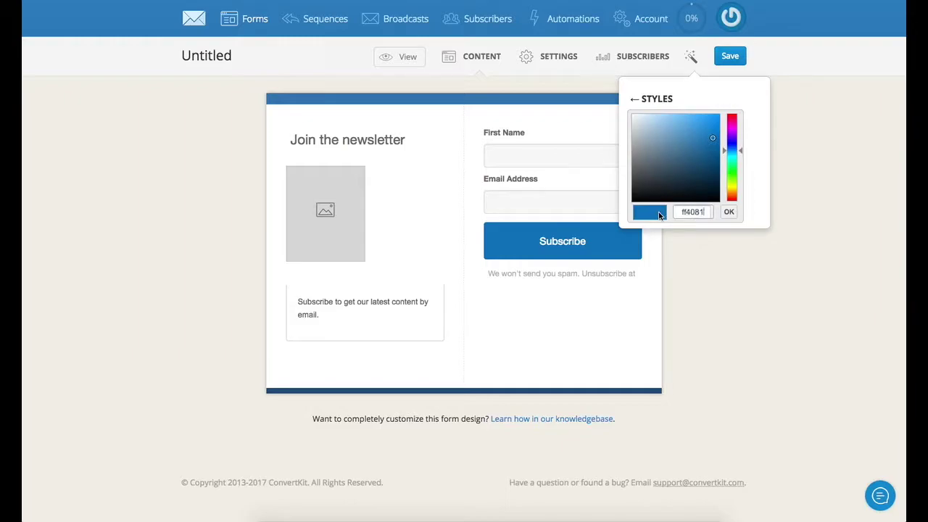
click(729, 211)
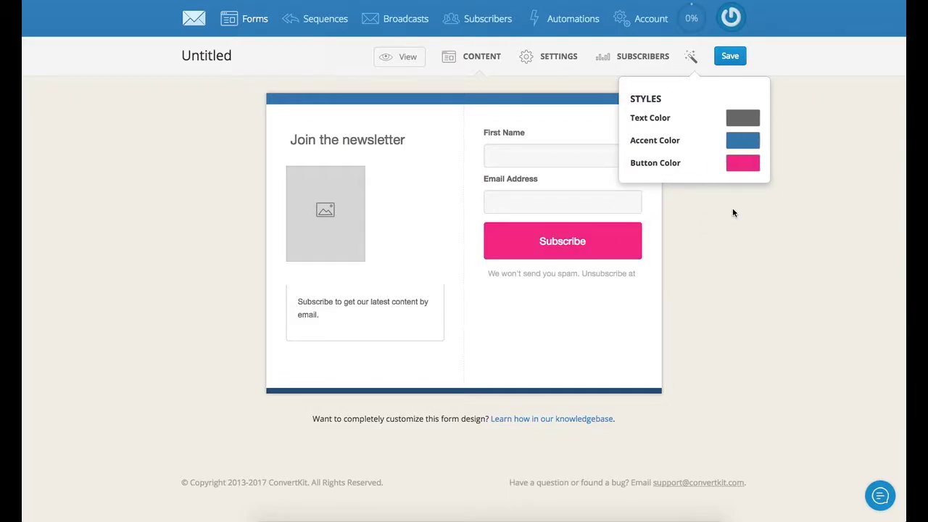
Step: Set the form's accent color to the same pink, ff4081, and save the form
click(735, 138)
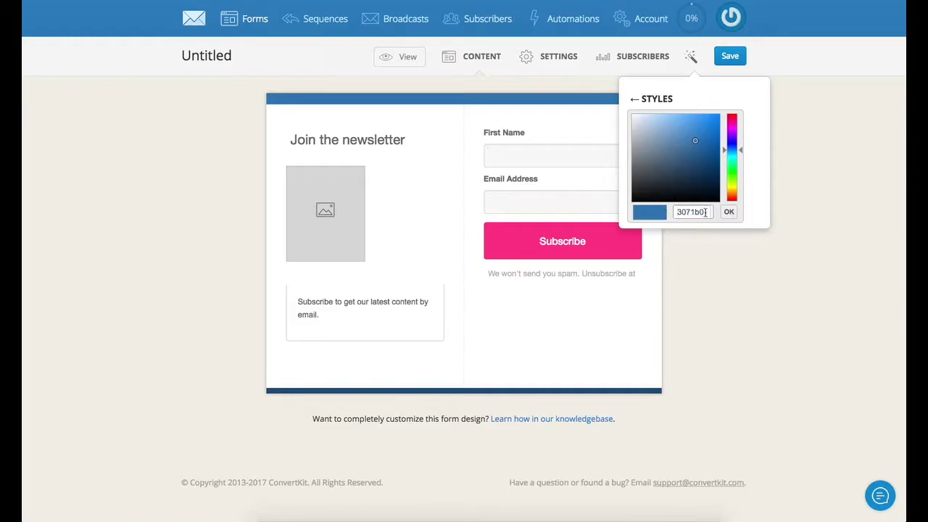
double_click(673, 211)
key(ctrl+v)
click(729, 211)
click(728, 57)
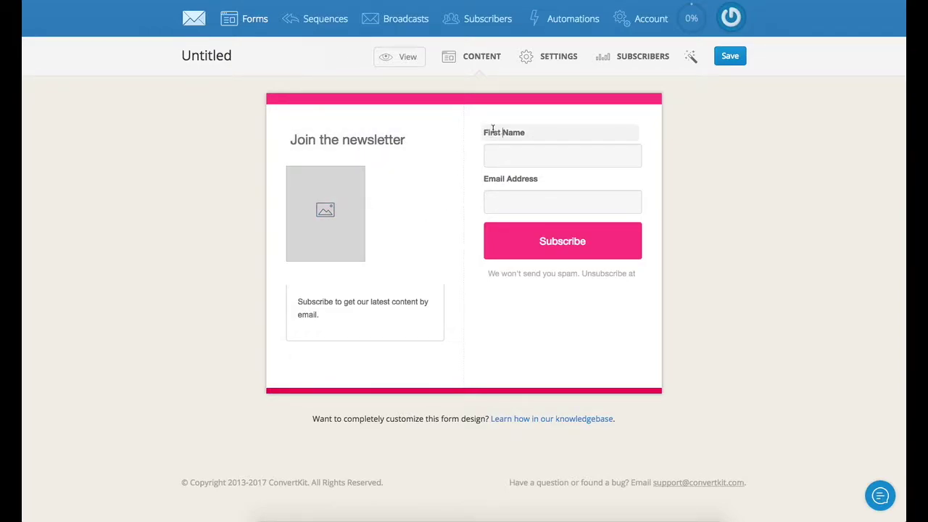
drag(483, 132, 532, 134)
click(497, 180)
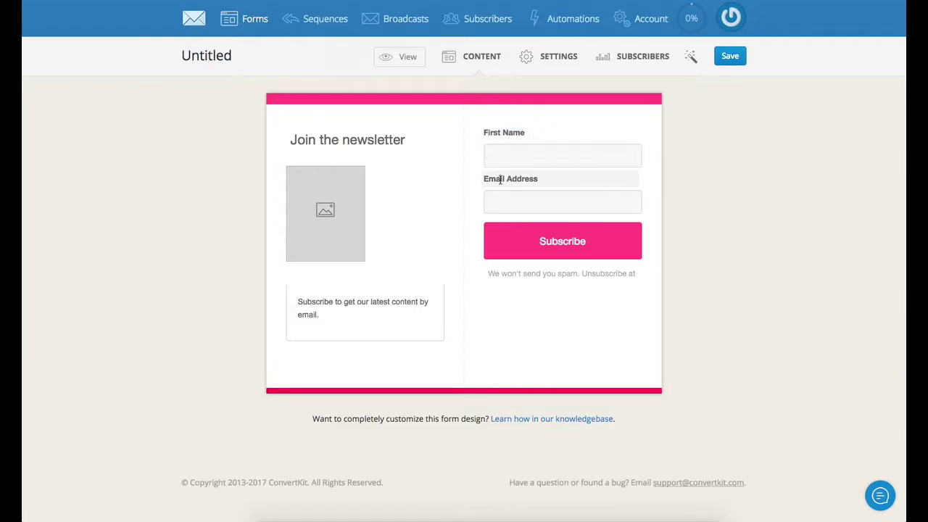
drag(480, 179, 542, 179)
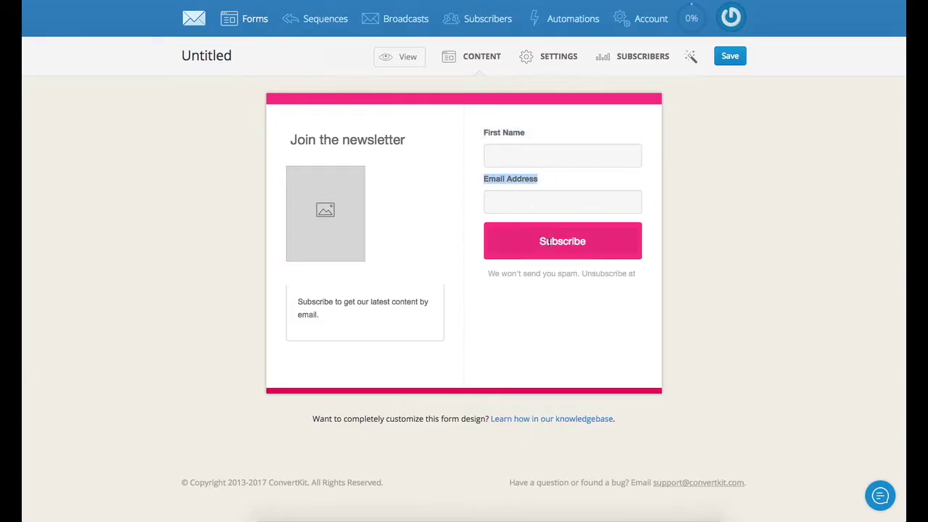
click(385, 159)
Step: Replace the form's headline with "Create Awesome Pin Images Guide"
click(394, 141)
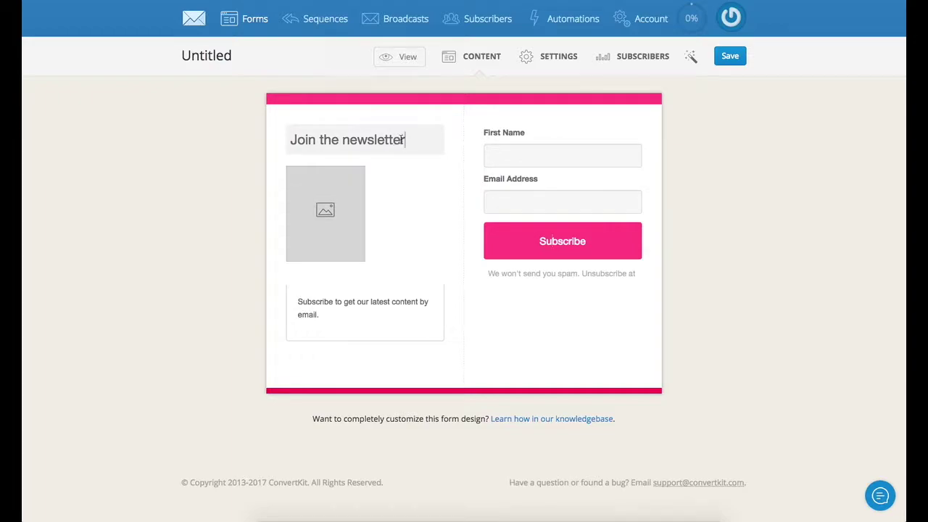
drag(408, 139, 268, 139)
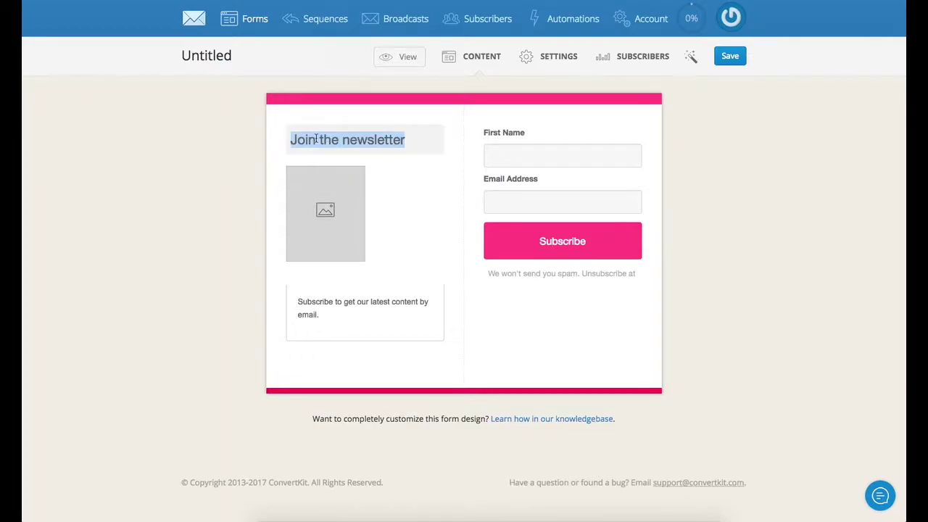
text(Pin)
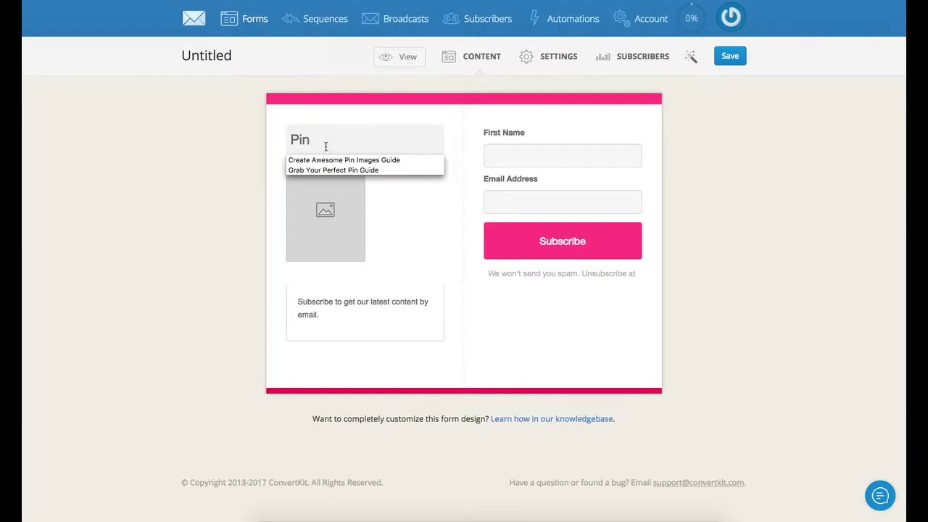
click(331, 161)
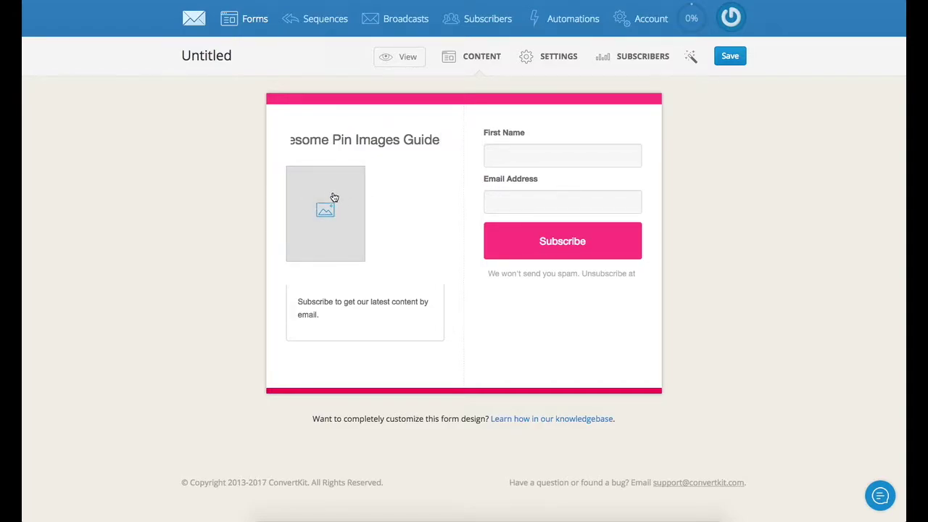
Step: Replace the form's description text with the "Mom to Mompreneur Create the Perfect Pin Guide" image
click(368, 305)
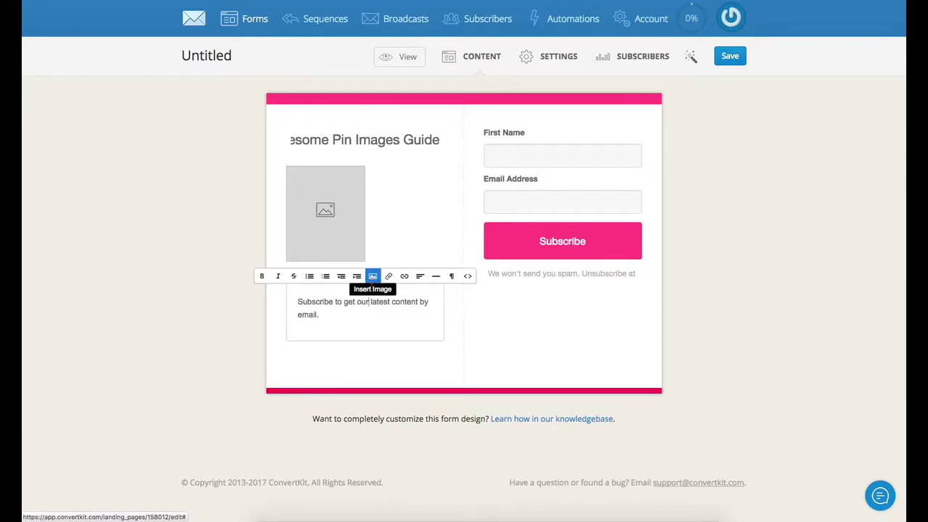
drag(343, 314, 290, 305)
key(BackSpace)
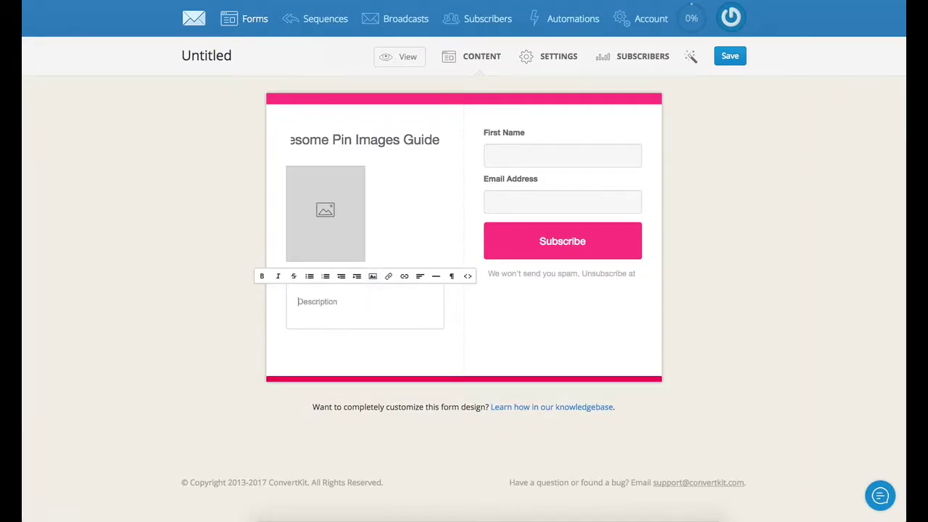
click(373, 275)
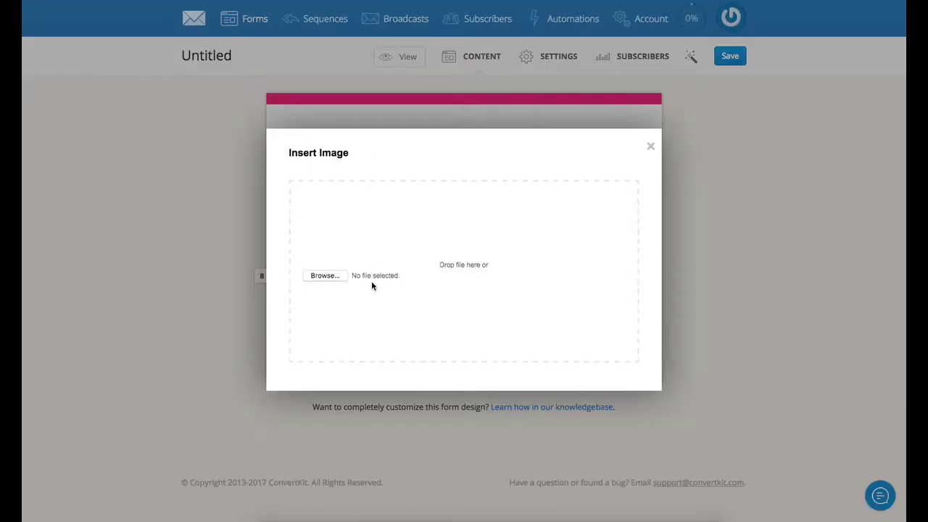
click(372, 282)
drag(618, 79, 356, 241)
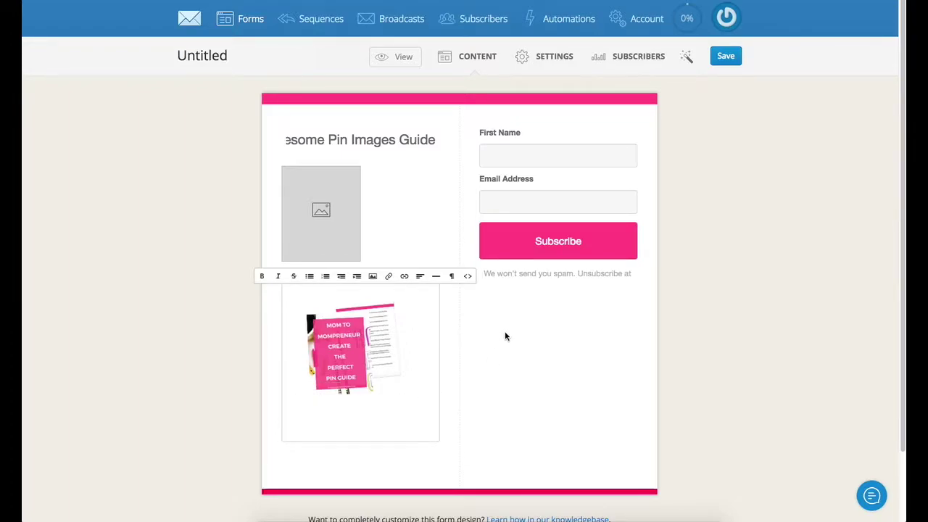
mouse_move(352, 363)
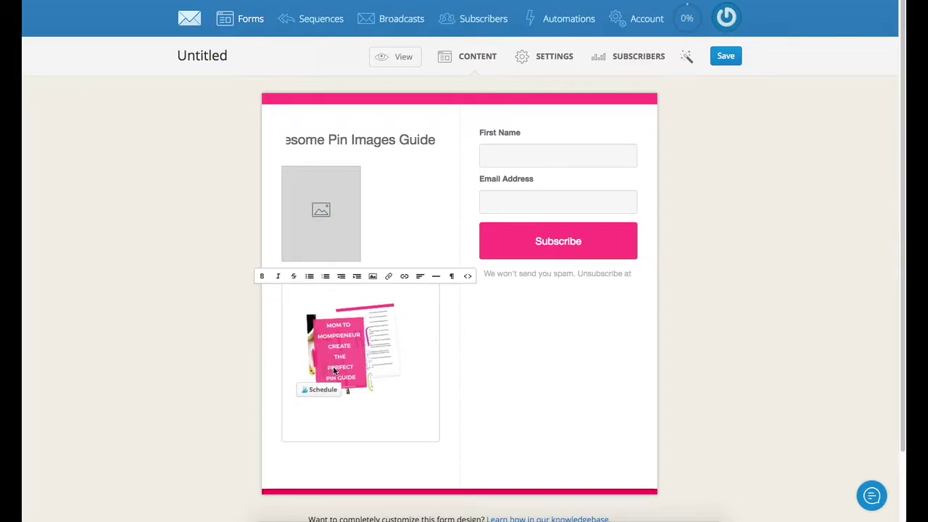
Step: Change the subscribe button's text to "GET THAT NOW!" and save the form
click(558, 243)
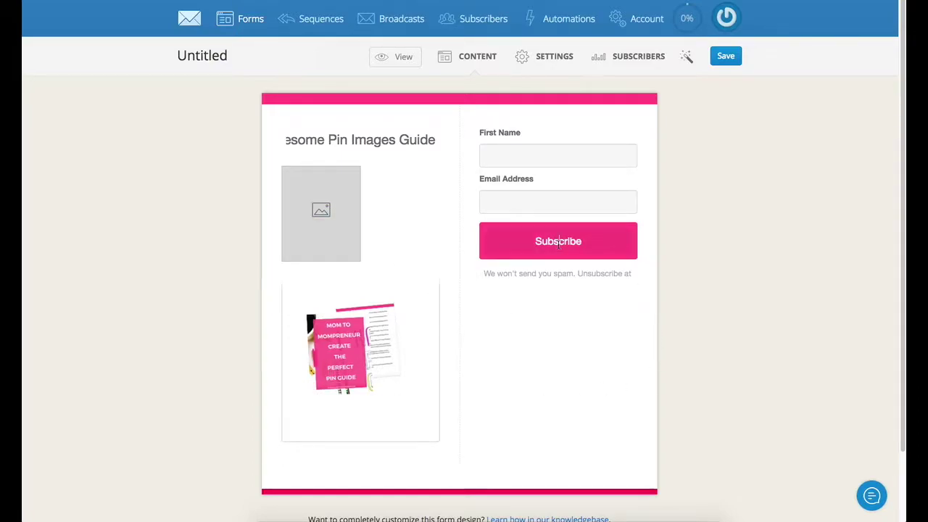
drag(582, 241, 499, 237)
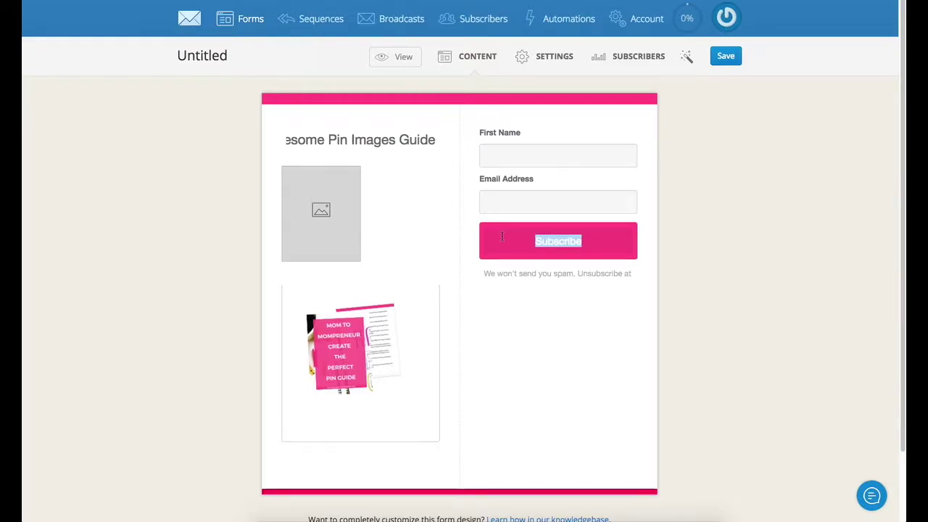
text(GET THAT N)
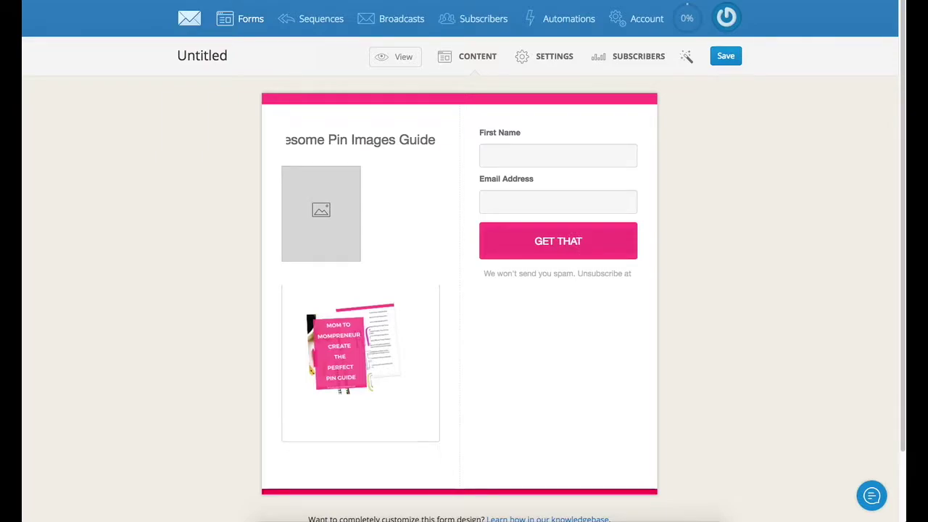
text(!)
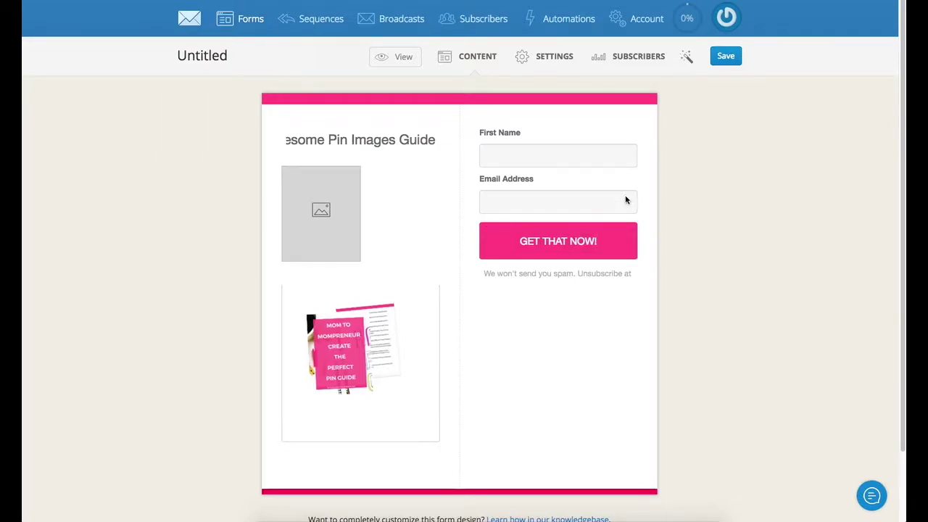
click(728, 64)
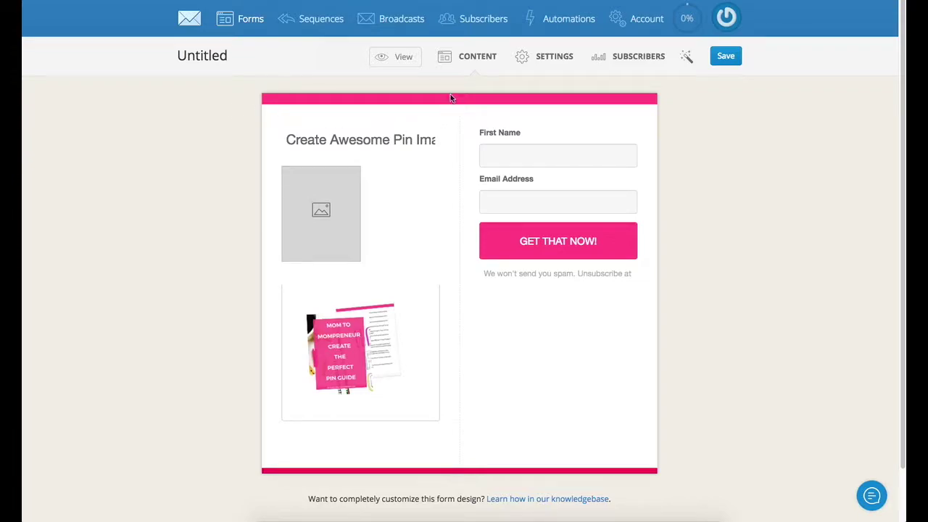
Step: In the form's incentive email settings, set the subject to "Here's your pin graphic guide"
click(548, 64)
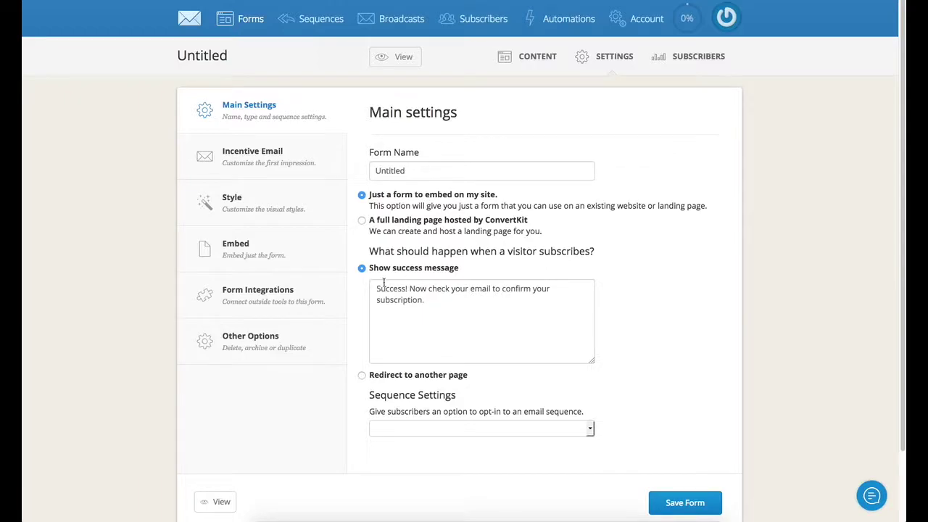
click(278, 161)
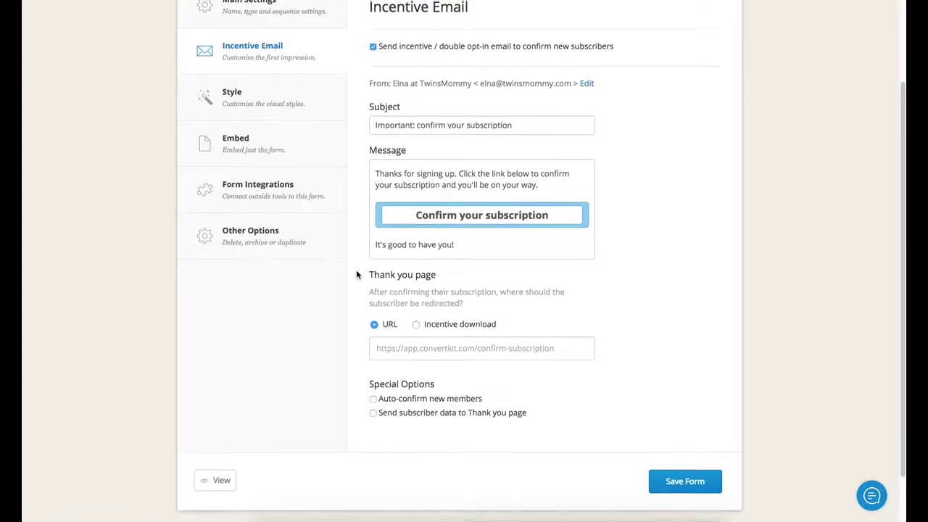
scroll(356, 274, up, 3)
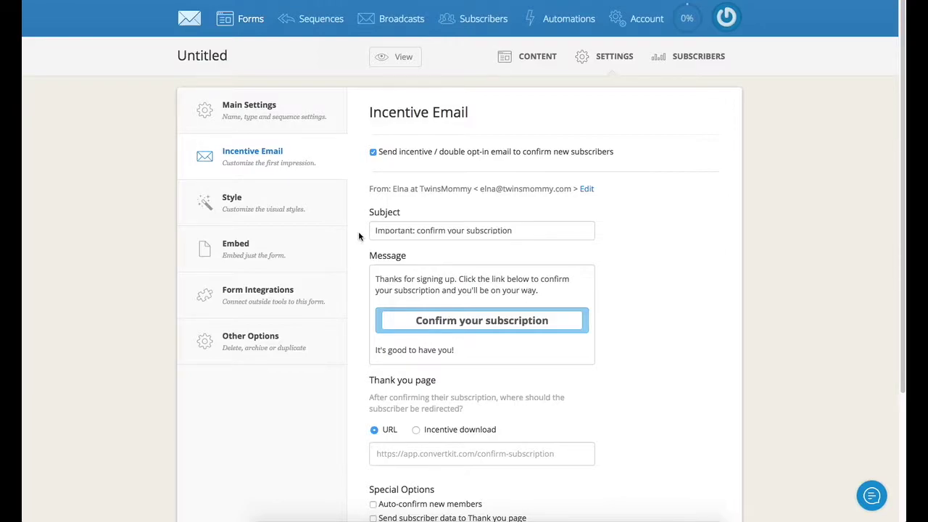
drag(517, 231, 374, 232)
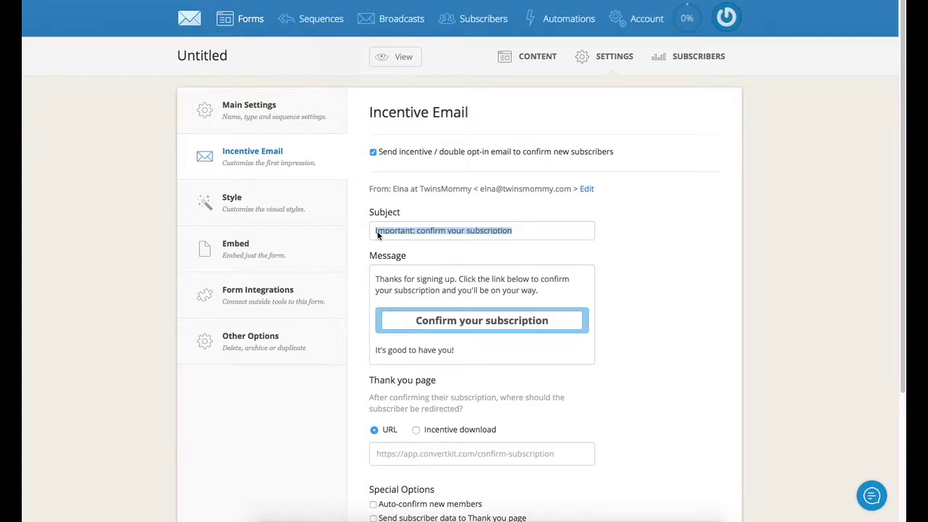
text(He)
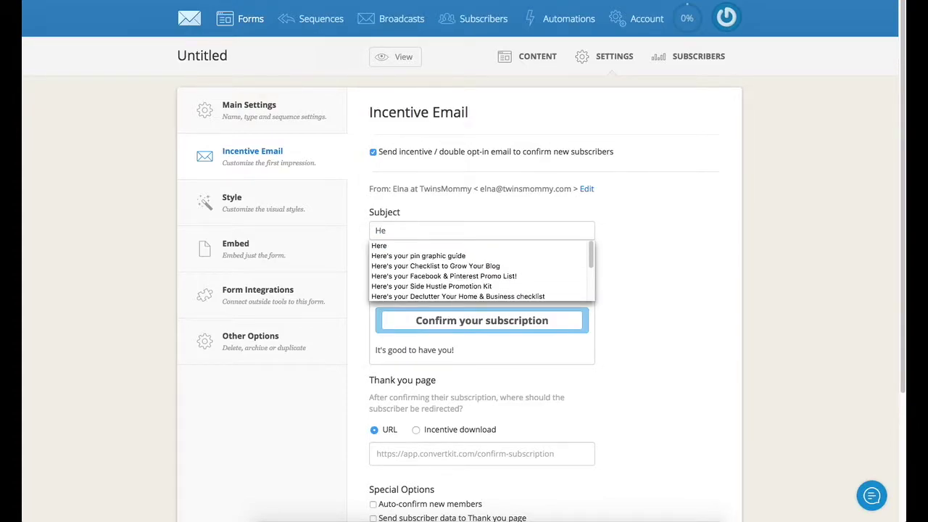
click(392, 256)
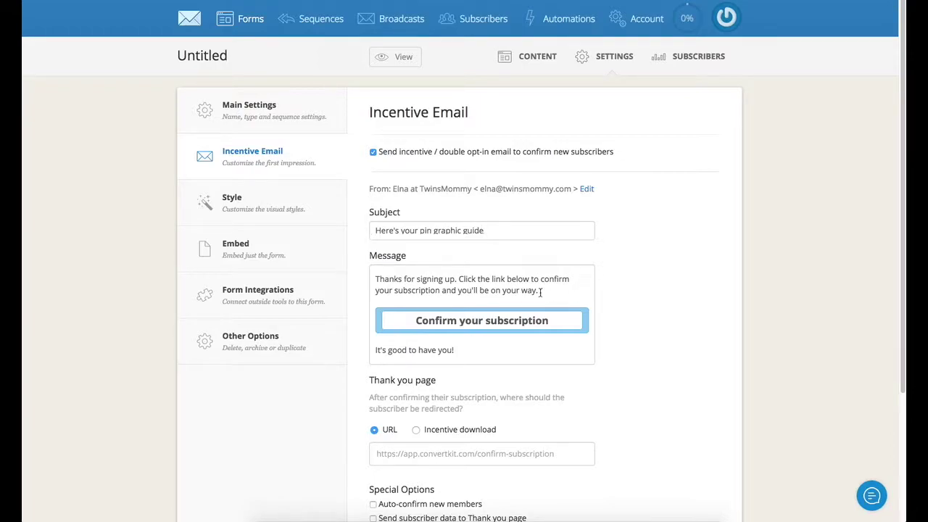
drag(539, 290, 366, 279)
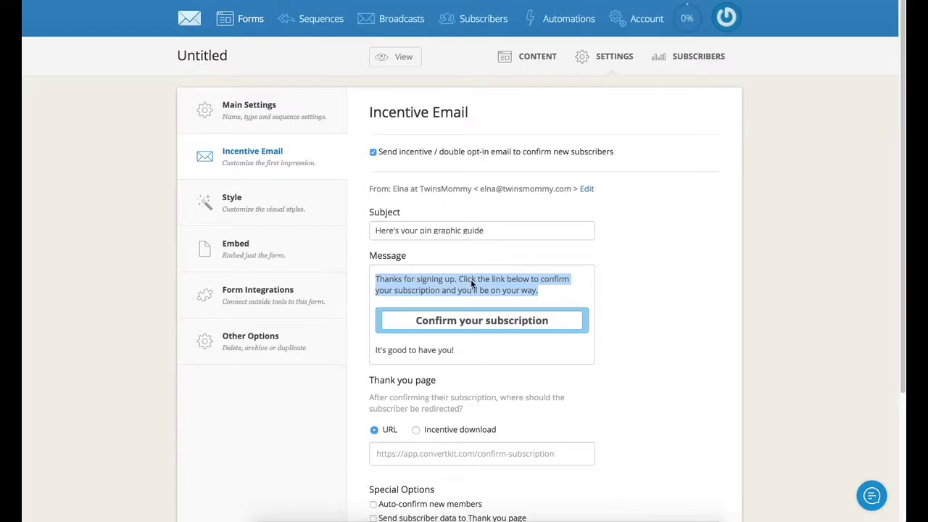
click(415, 321)
drag(415, 320, 551, 322)
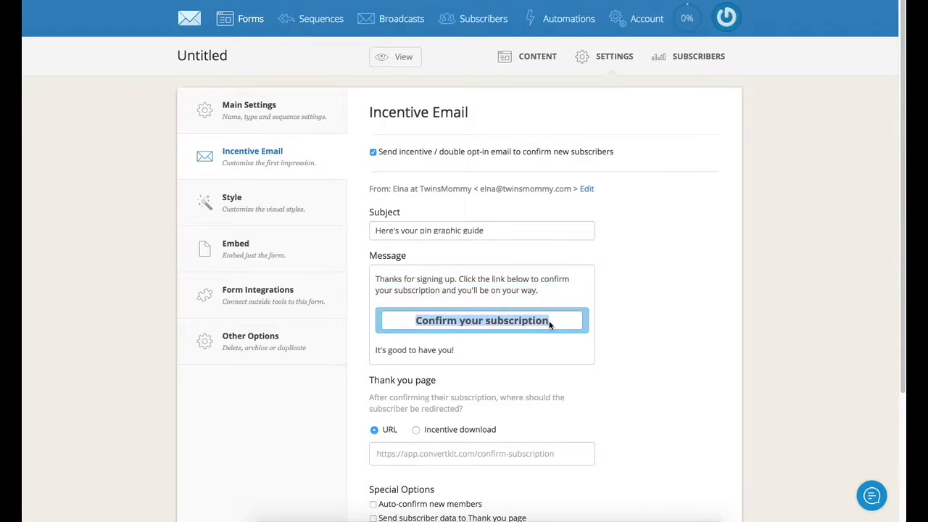
Step: Add a sign-off line with the sender's first name and "at Twins Mommy" below "It's good to have you!" in the email message
click(467, 347)
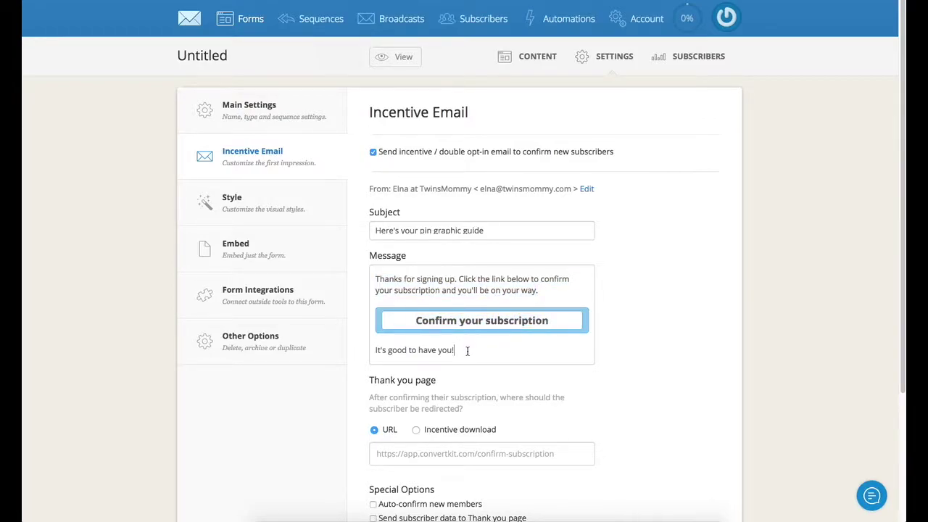
key(Return)
text(Elna at Twins Mommy)
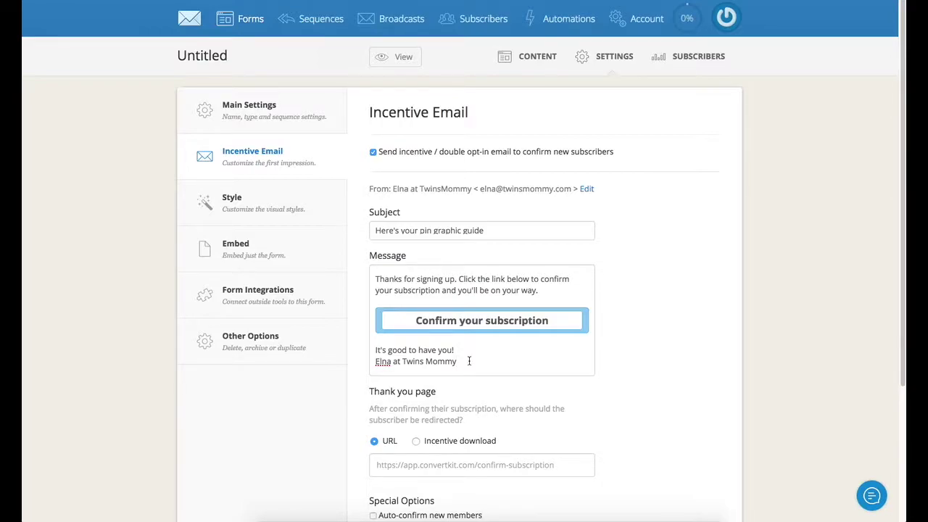
Step: Change the confirmation button's text in the incentive email message to "Download Your Guide"
drag(551, 321, 393, 320)
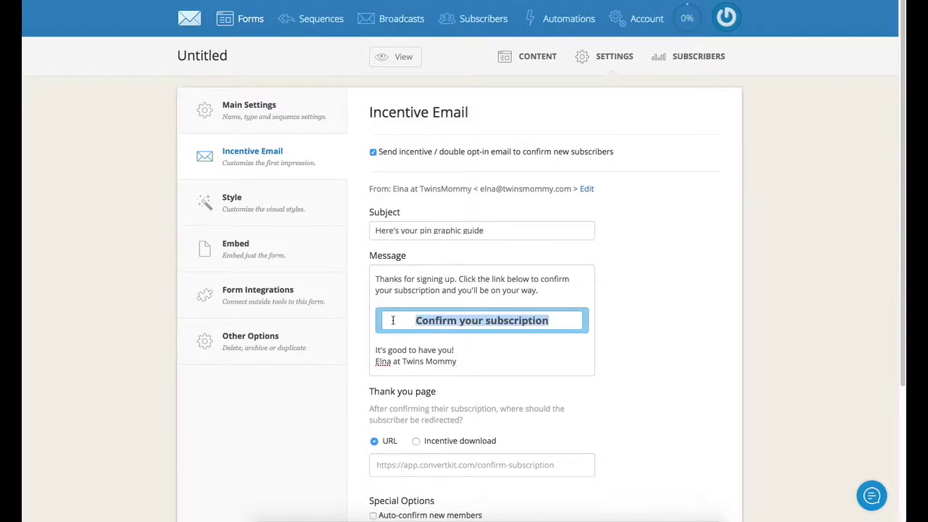
text(Downlo)
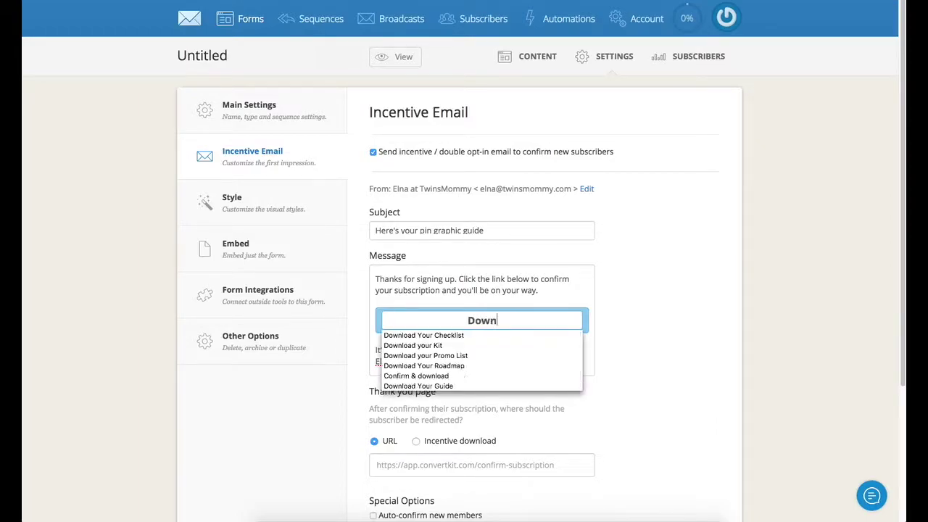
click(418, 387)
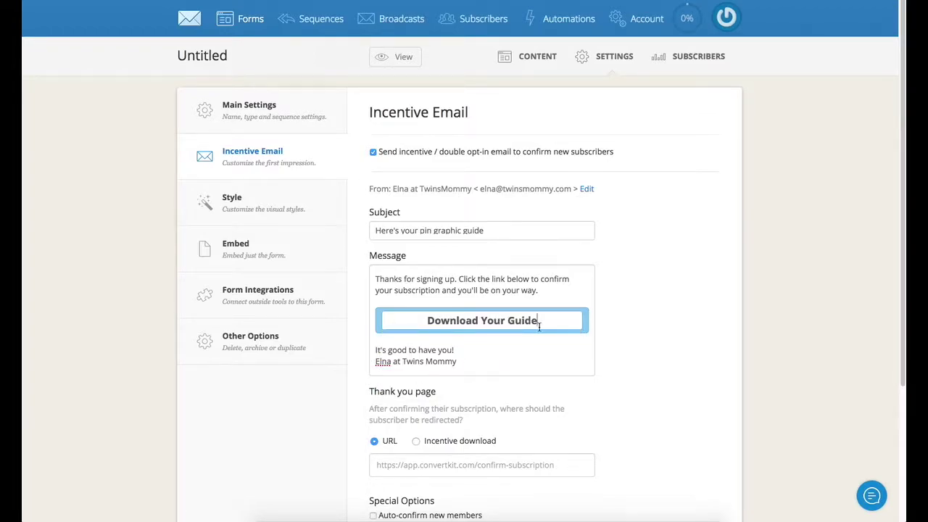
Step: Set the thank you page to an incentive download and browse to twinsmommy.com's Content Upgrades folder for the upload
scroll(522, 329, down, 3)
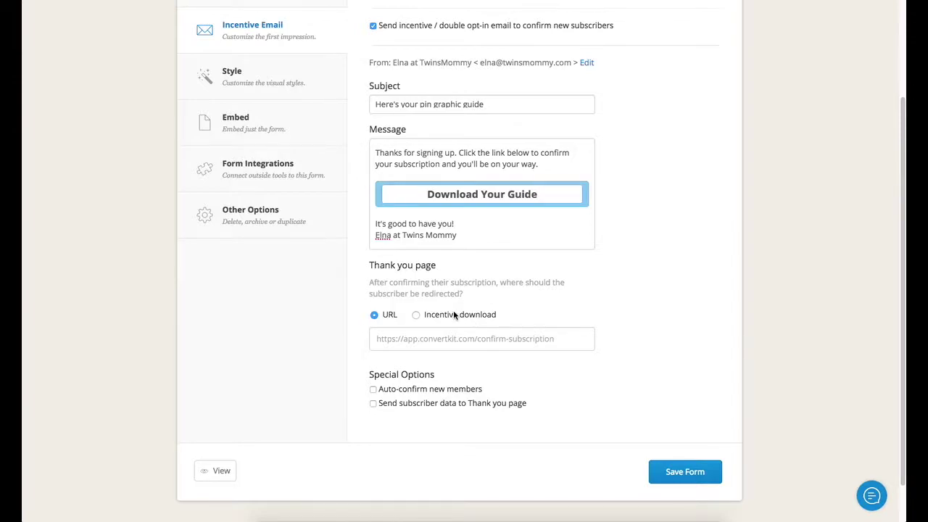
click(416, 316)
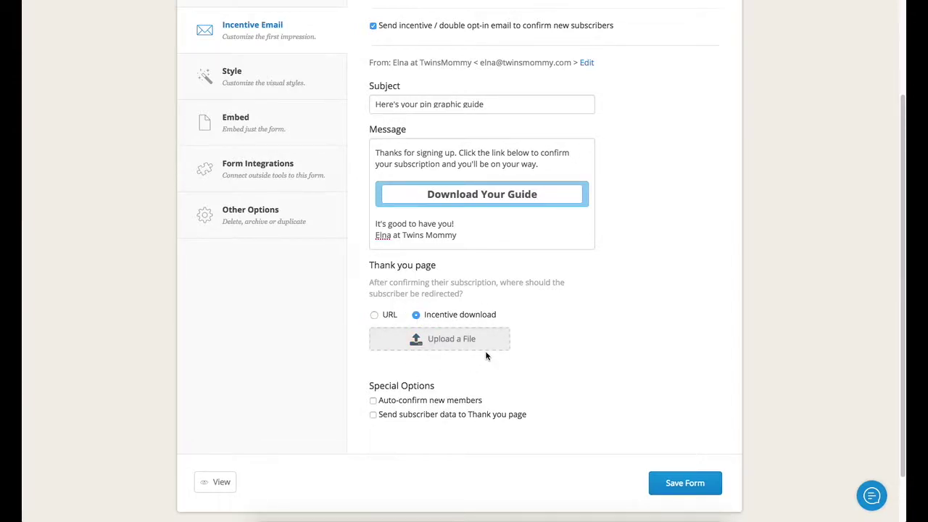
click(438, 340)
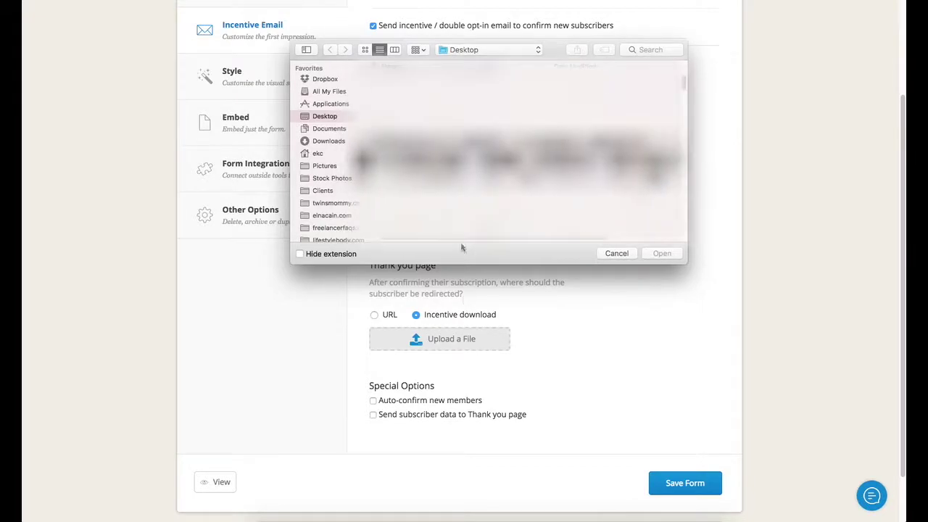
click(338, 203)
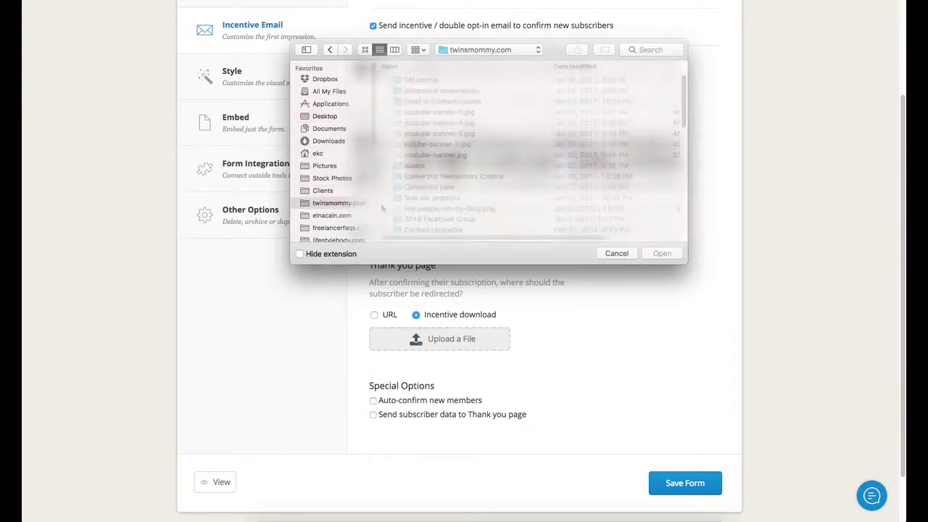
scroll(413, 188, down, 5)
scroll(412, 188, up, 6)
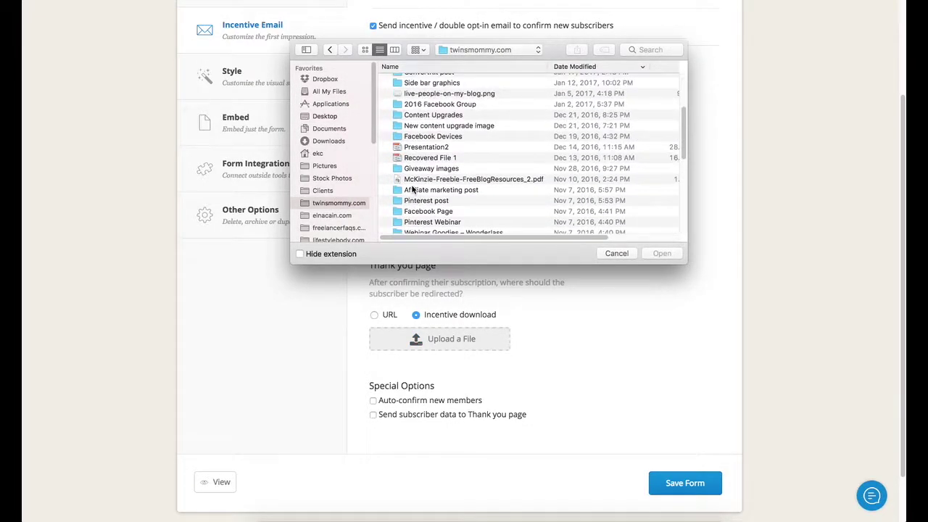
scroll(413, 188, down, 2)
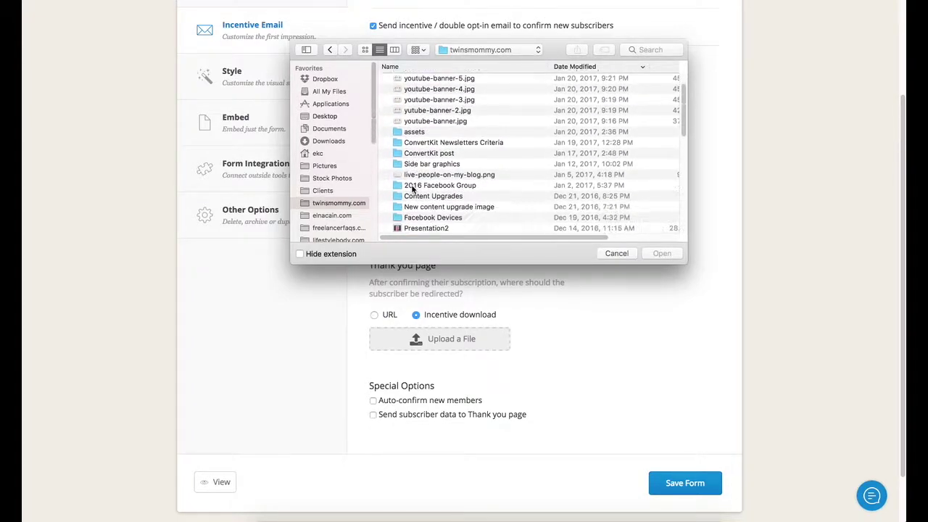
scroll(413, 188, down, 3)
click(419, 160)
double_click(419, 158)
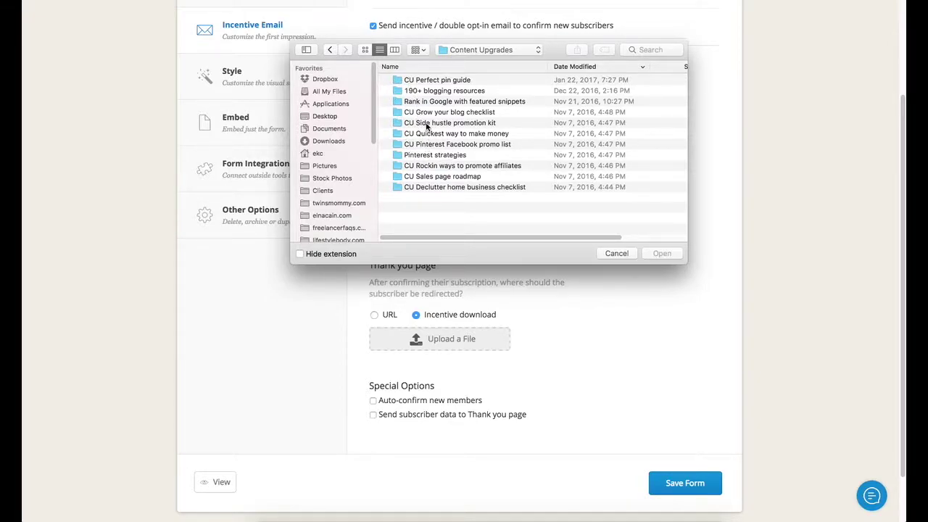
Step: Upload RankinGooglewithFeaturedSnippetsChecklist.pdf from the "Rank in Google with featured snippets" folder and save the form
double_click(428, 102)
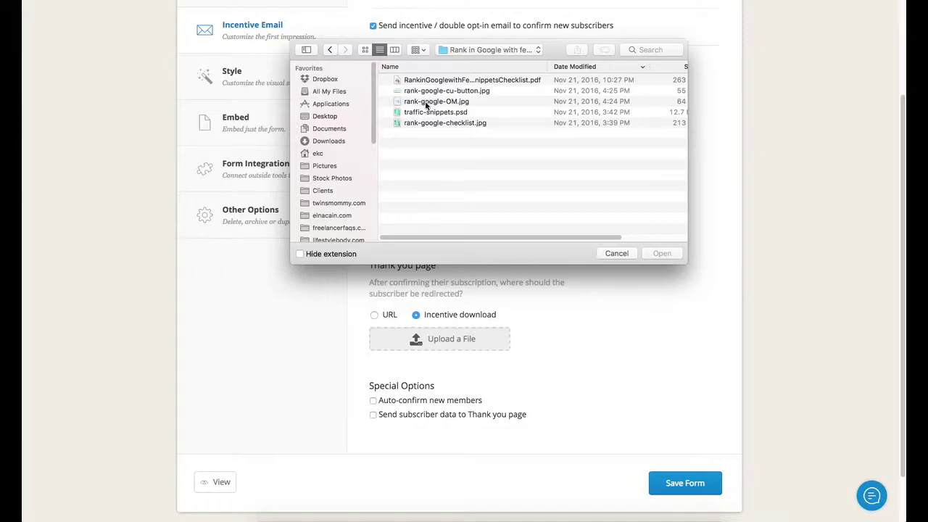
click(507, 80)
click(663, 253)
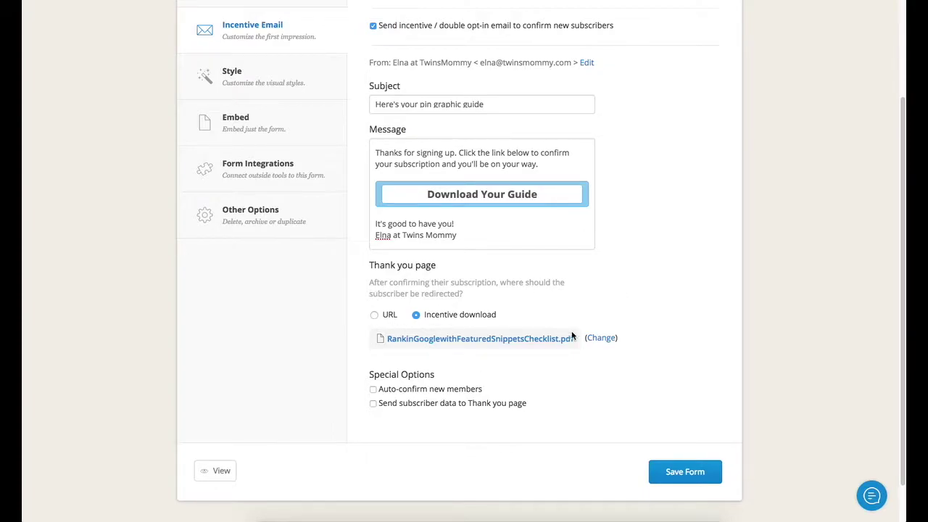
click(688, 475)
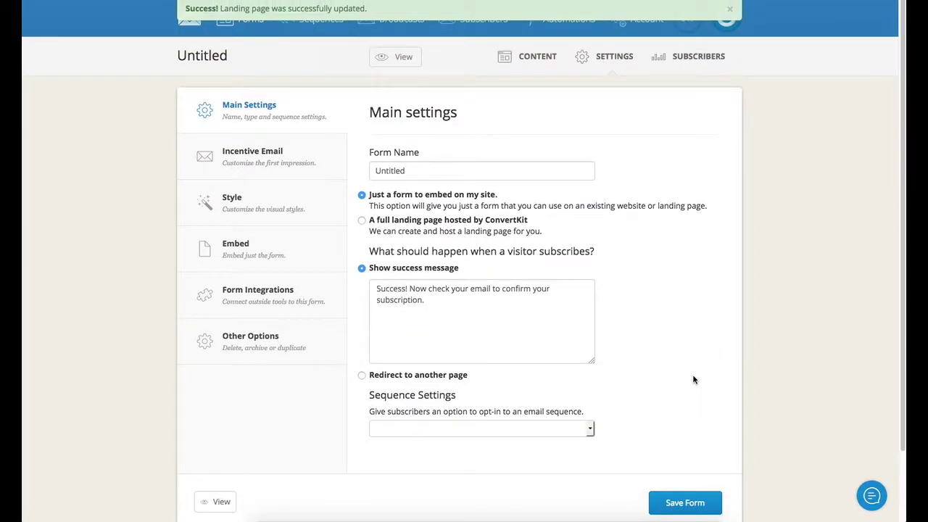
Step: Look over the form's style options, and copy its one-line JavaScript embed code
click(246, 210)
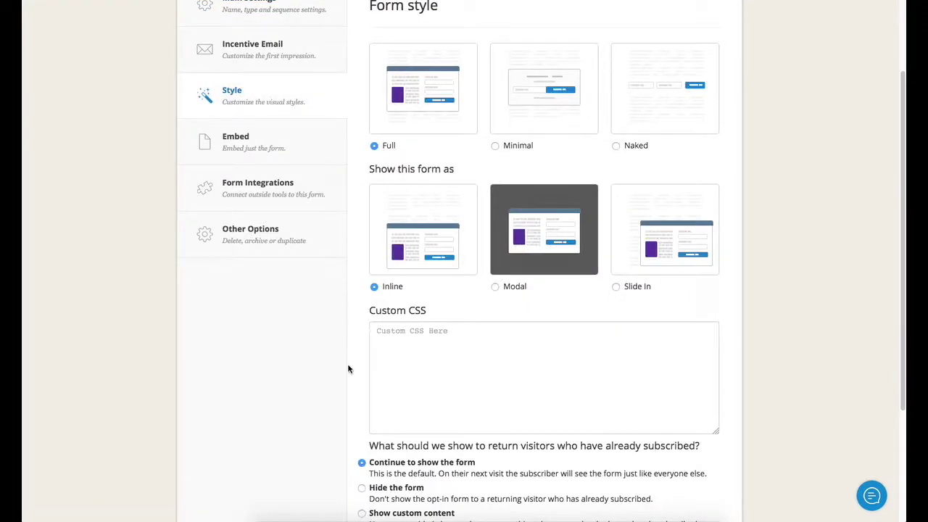
scroll(347, 370, up, 2)
scroll(348, 369, down, 3)
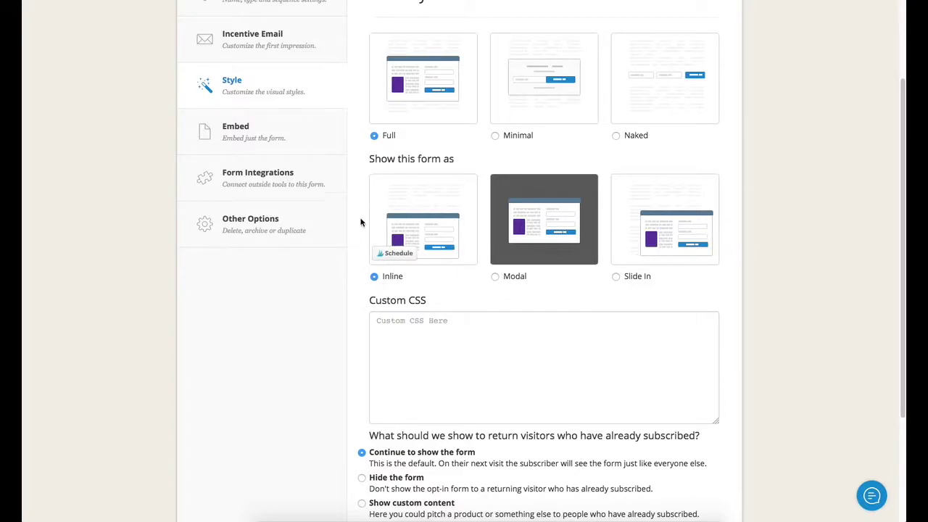
scroll(323, 242, up, 2)
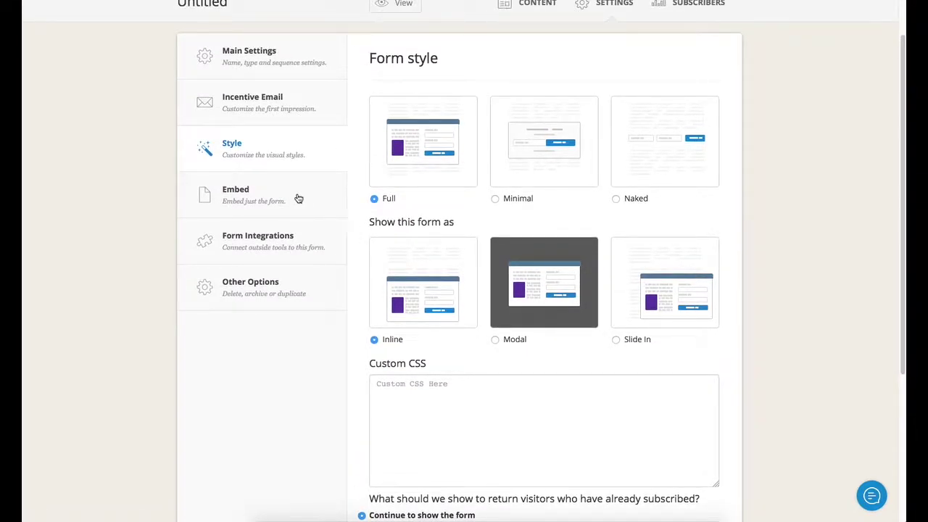
click(245, 204)
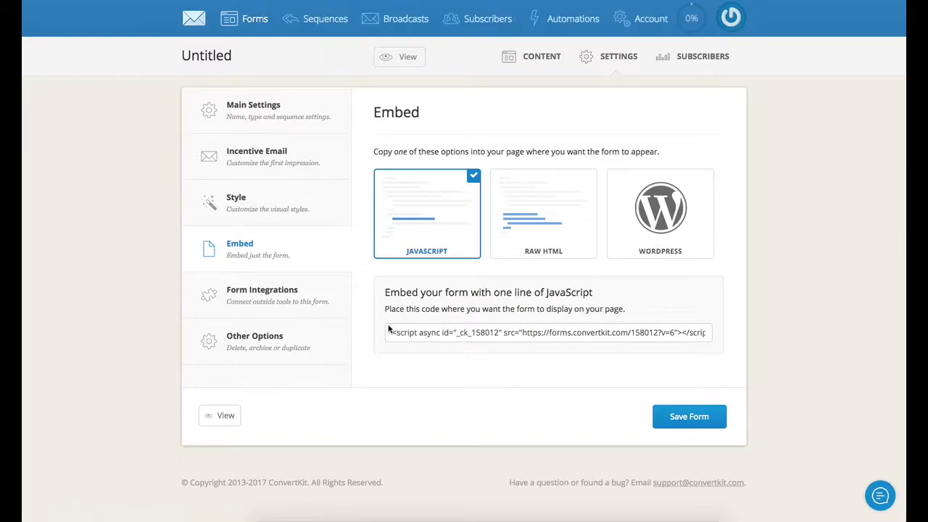
drag(391, 336, 738, 335)
key(super+c)
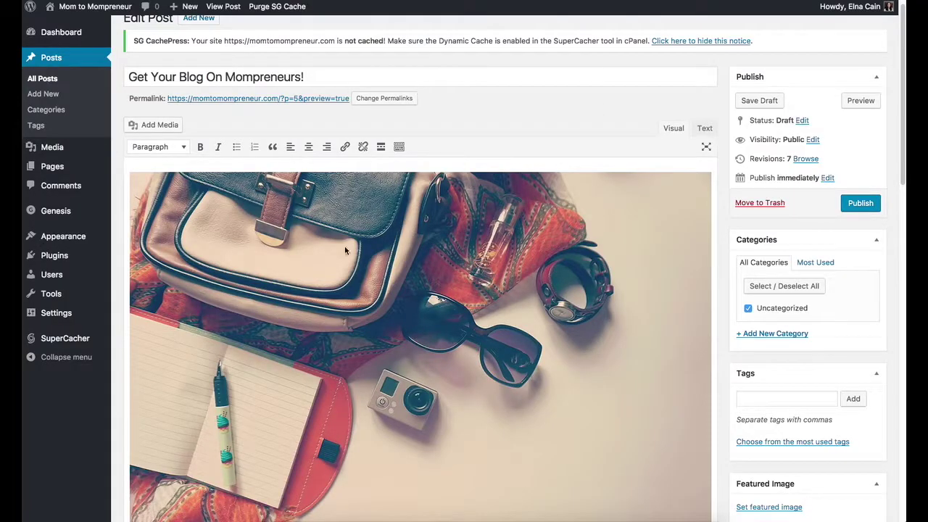
Step: Switch to the WordPress draft "Get Your Blog On Mompreneurs!" and look over its content
scroll(345, 250, down, 5)
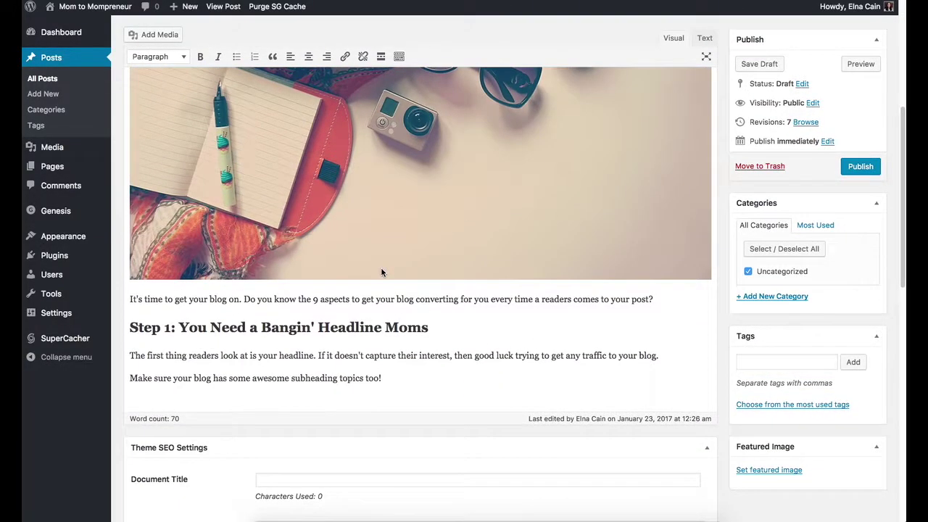
scroll(381, 269, up, 5)
scroll(381, 268, down, 3)
scroll(382, 272, down, 6)
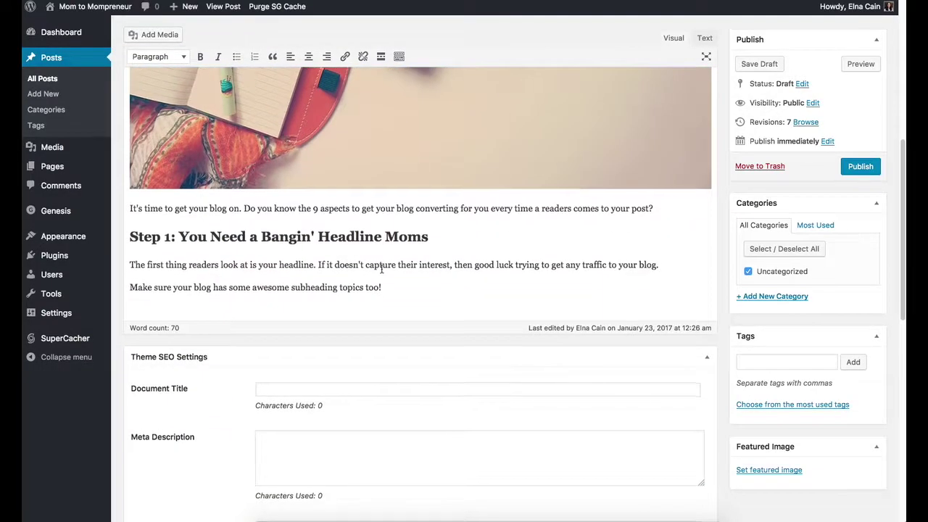
scroll(381, 272, up, 6)
scroll(380, 273, down, 4)
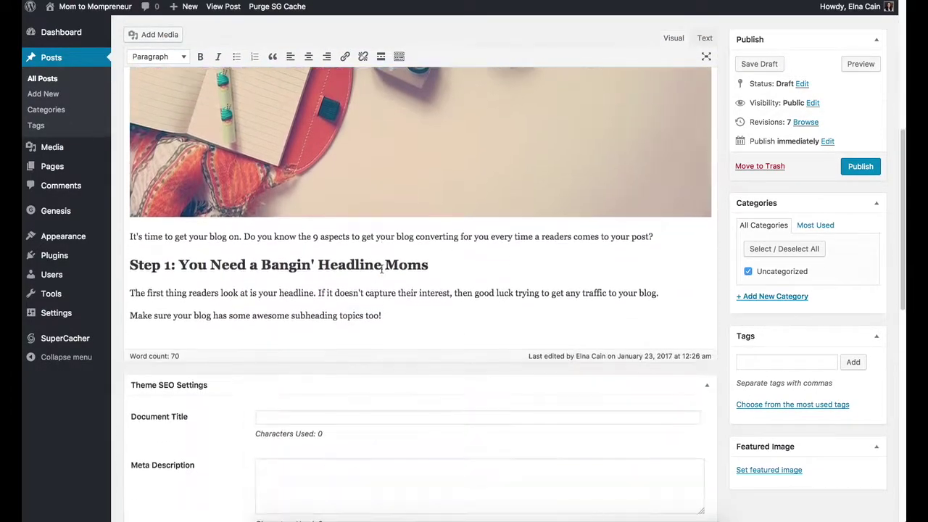
scroll(493, 268, up, 3)
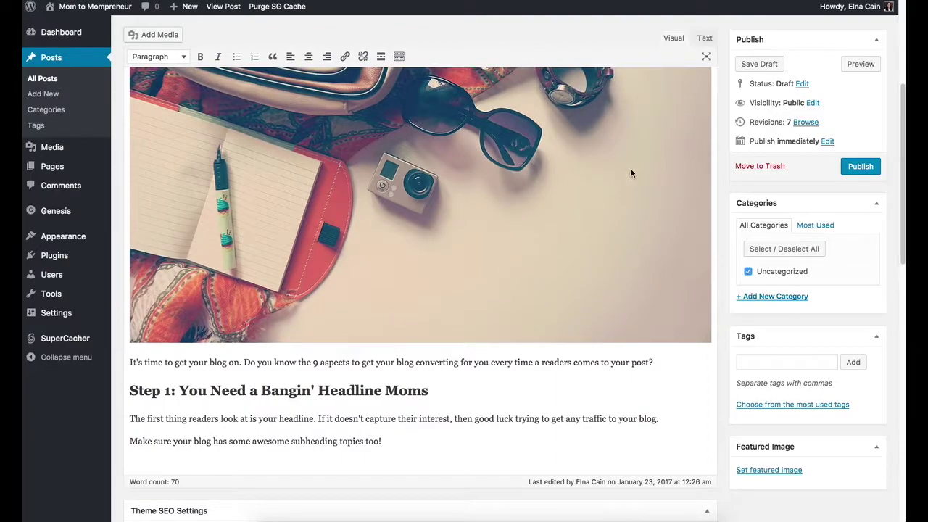
scroll(618, 163, up, 3)
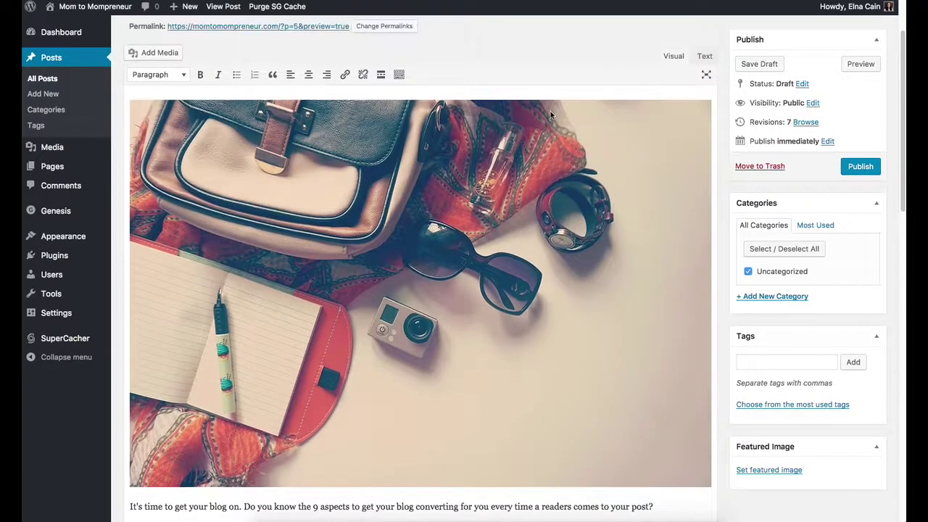
Step: Paste the form's embed code below the last line of the post's HTML source and save the draft
click(705, 57)
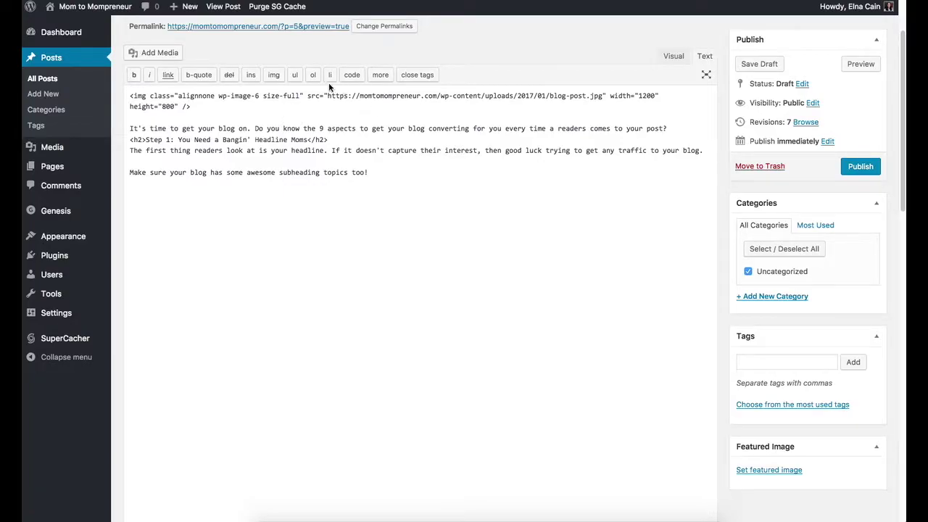
click(383, 172)
key(super+v)
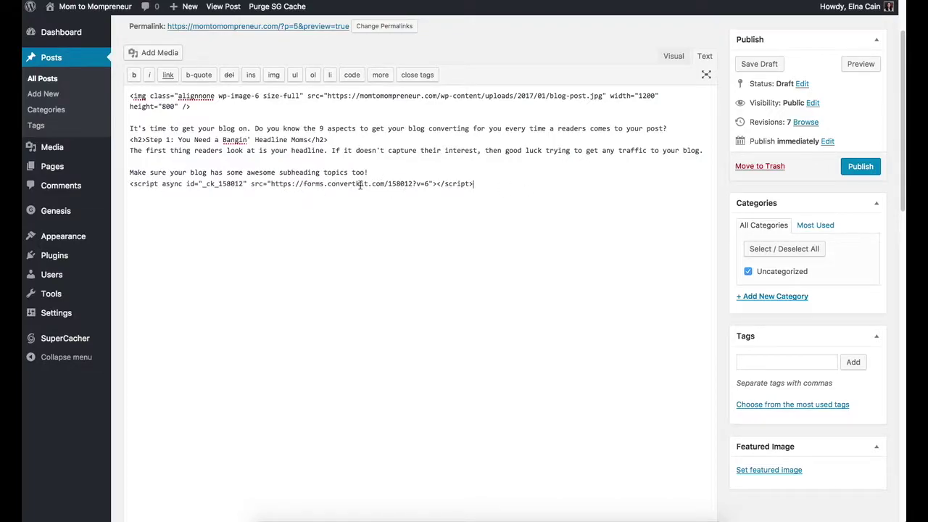
click(759, 64)
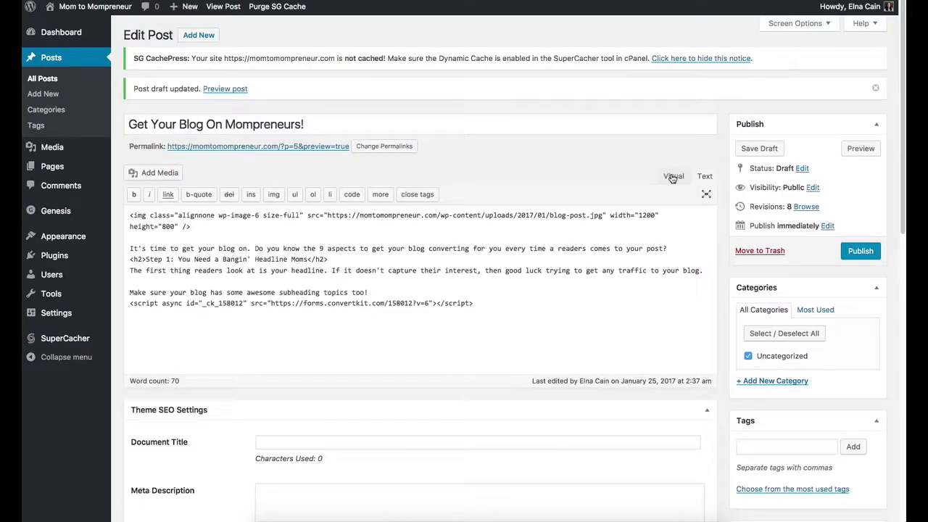
Step: Return the post to visual editing and preview it to examine the embedded opt-in form below the text
click(673, 179)
scroll(265, 294, down, 2)
scroll(264, 292, down, 3)
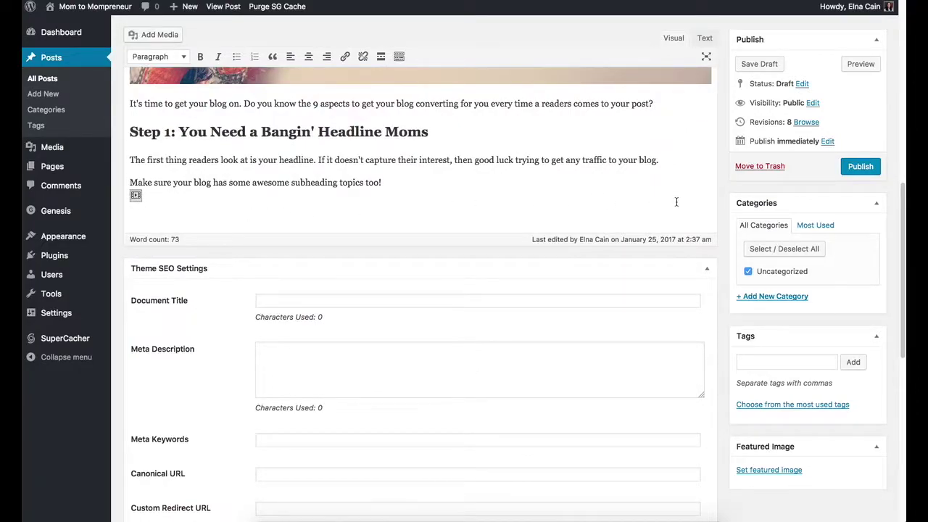
scroll(676, 206, up, 5)
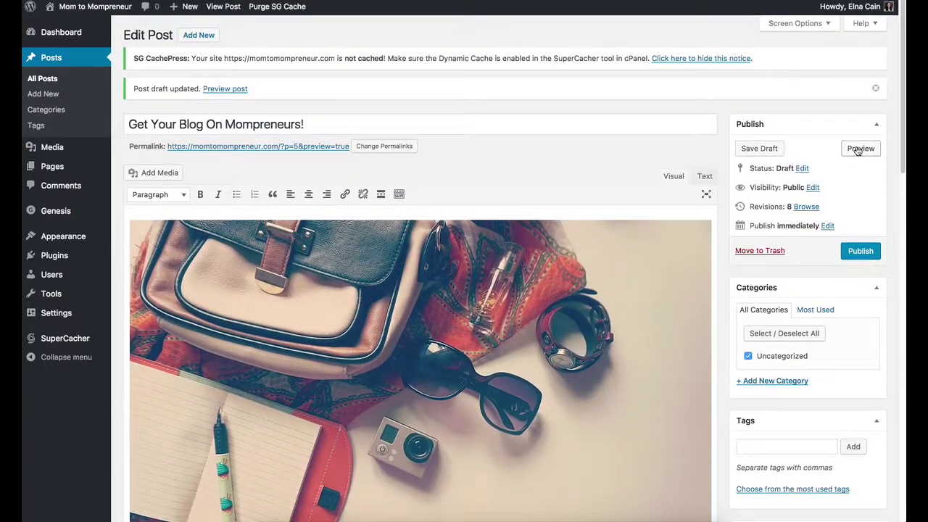
click(860, 149)
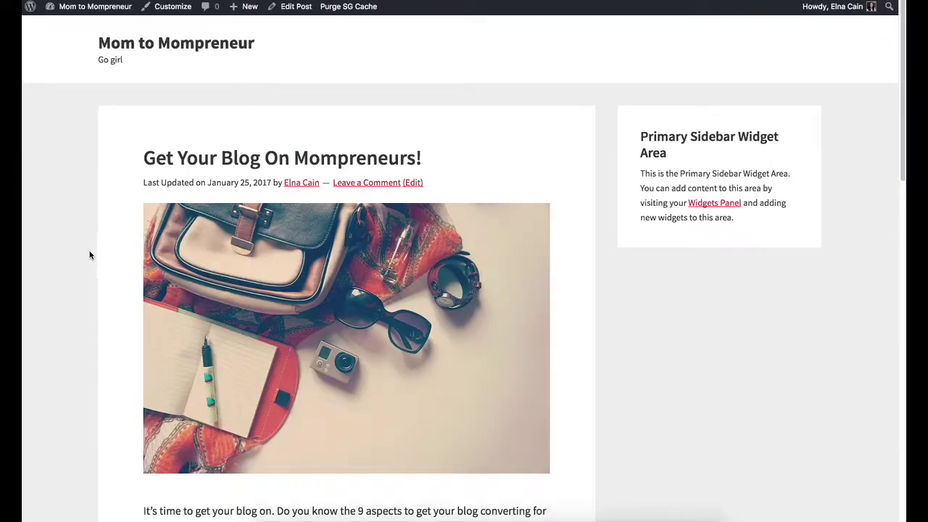
scroll(90, 254, down, 5)
scroll(83, 253, down, 2)
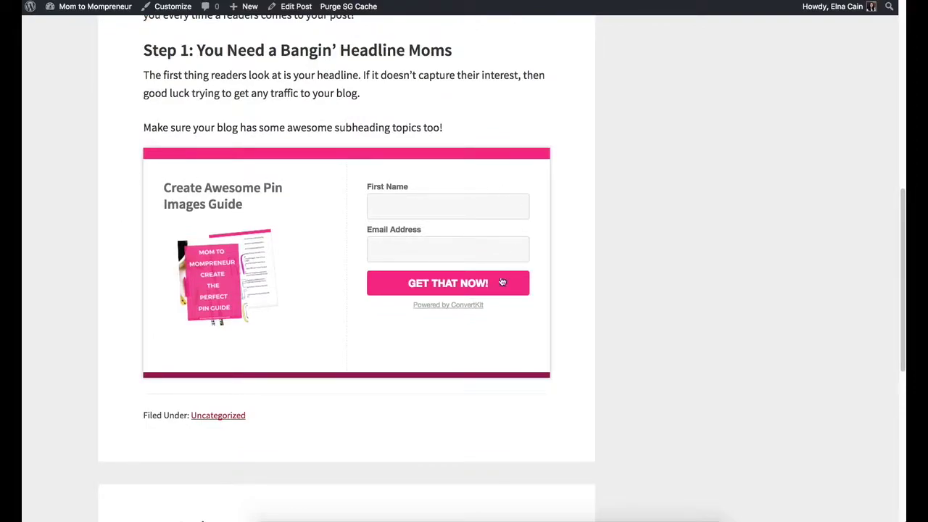
mouse_move(205, 267)
mouse_move(232, 289)
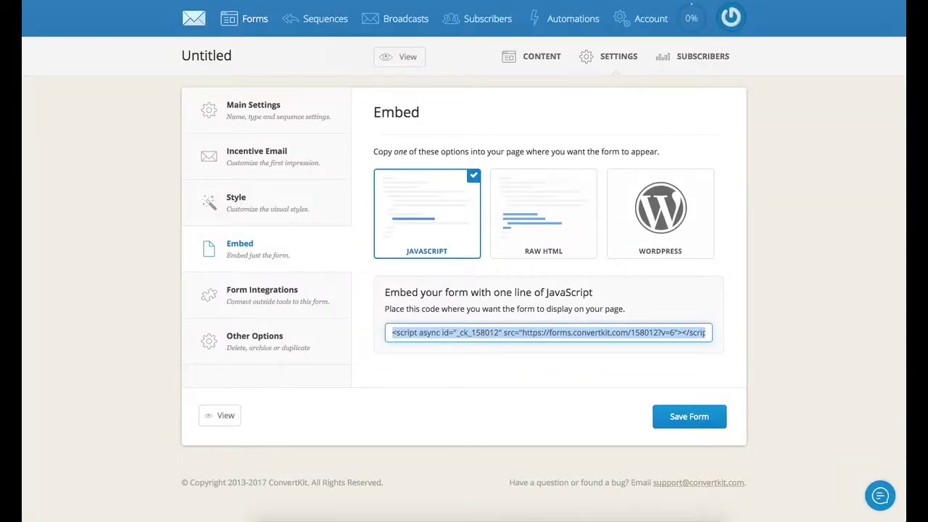
Step: Change the opt-in form's headline to "Get This Pin Guide" in the form content and save the form
click(544, 58)
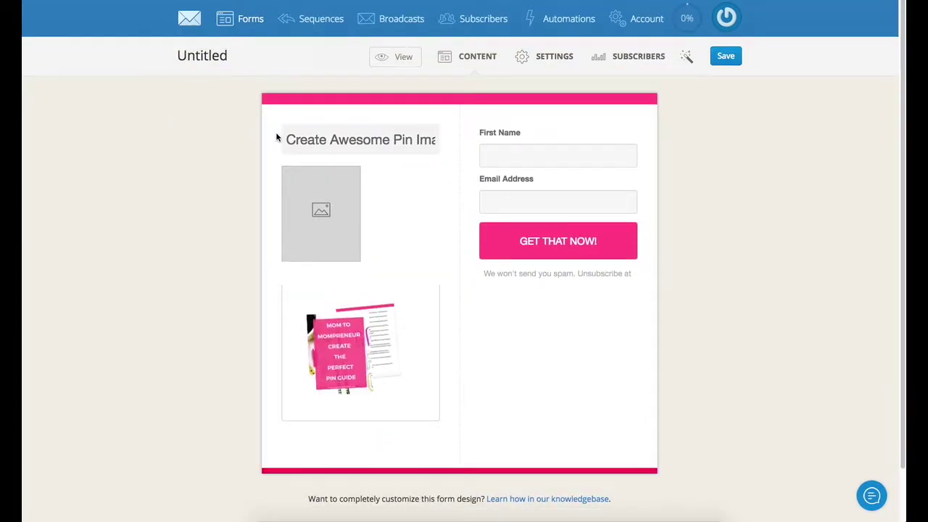
triple_click(375, 140)
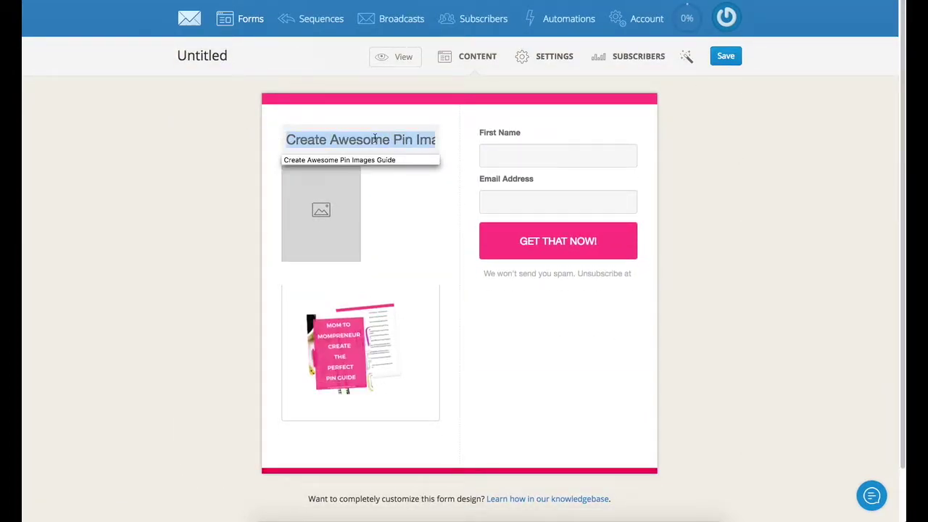
click(328, 139)
double_click(328, 139)
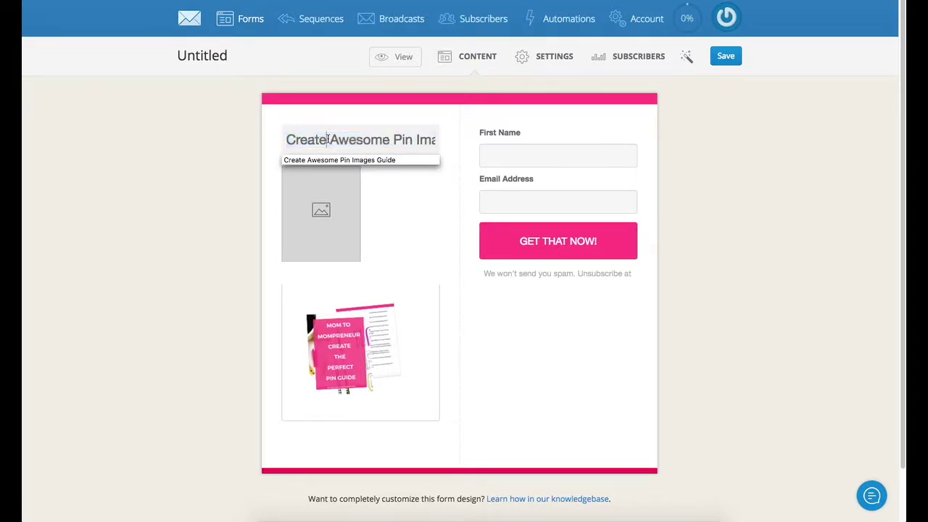
triple_click(327, 139)
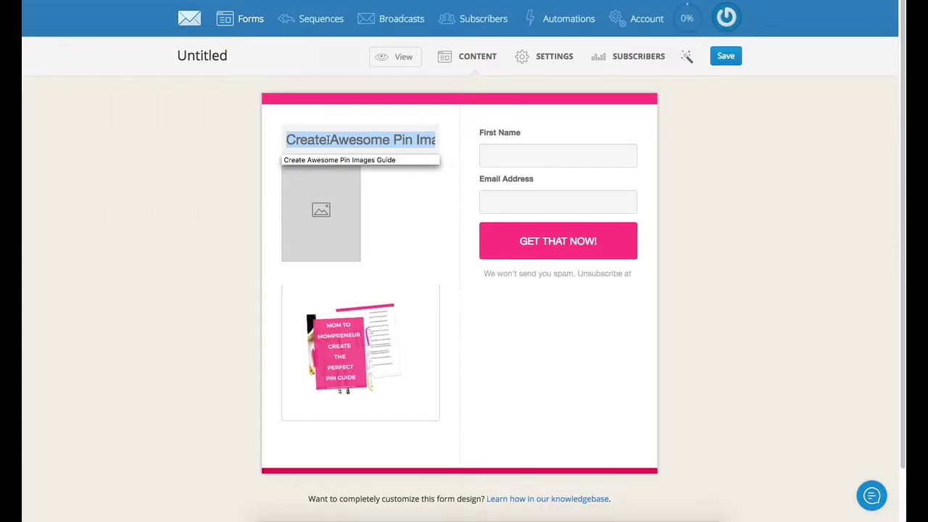
text(Get T)
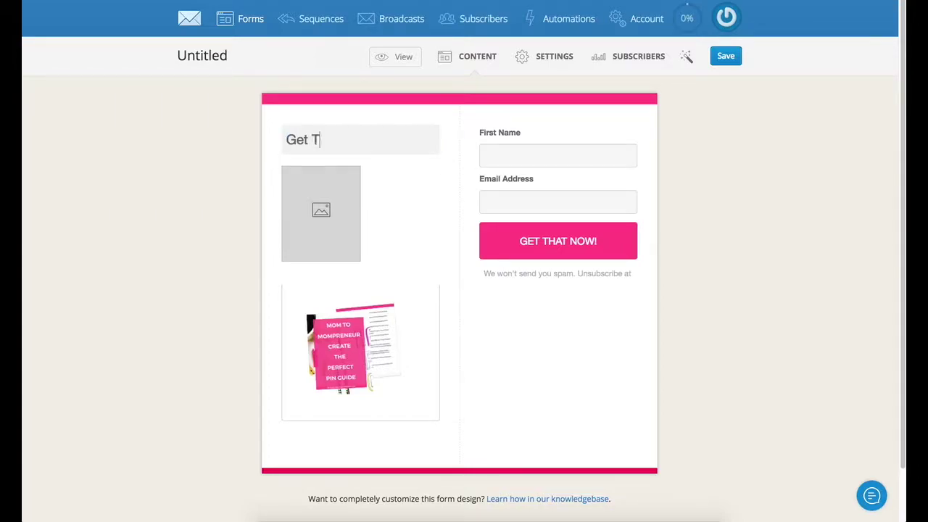
text(his Pin Guide)
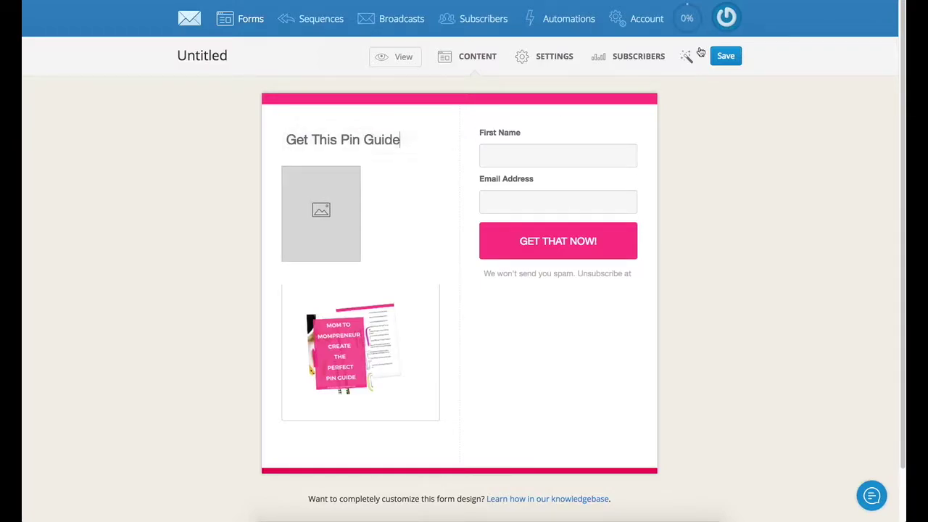
click(731, 56)
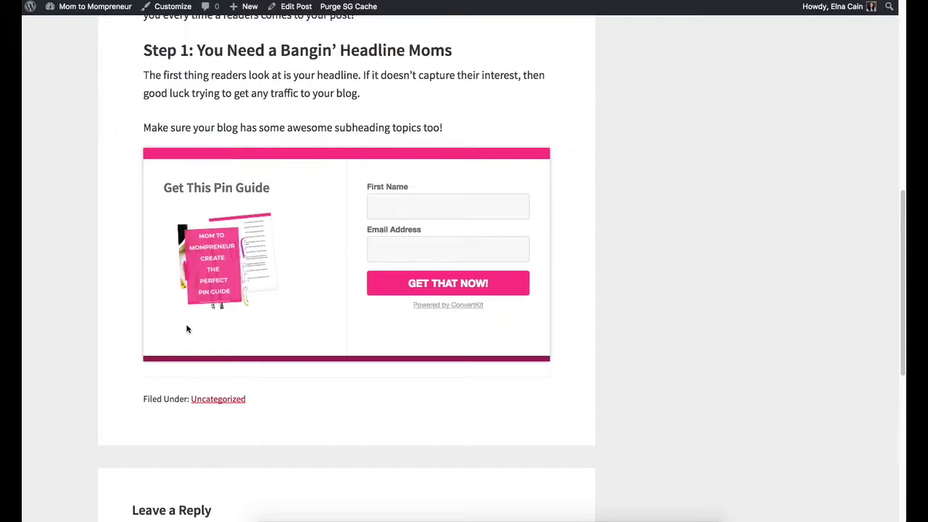
Step: Examine the embedded opt-in form and the text above it in the WordPress post preview
scroll(574, 270, up, 5)
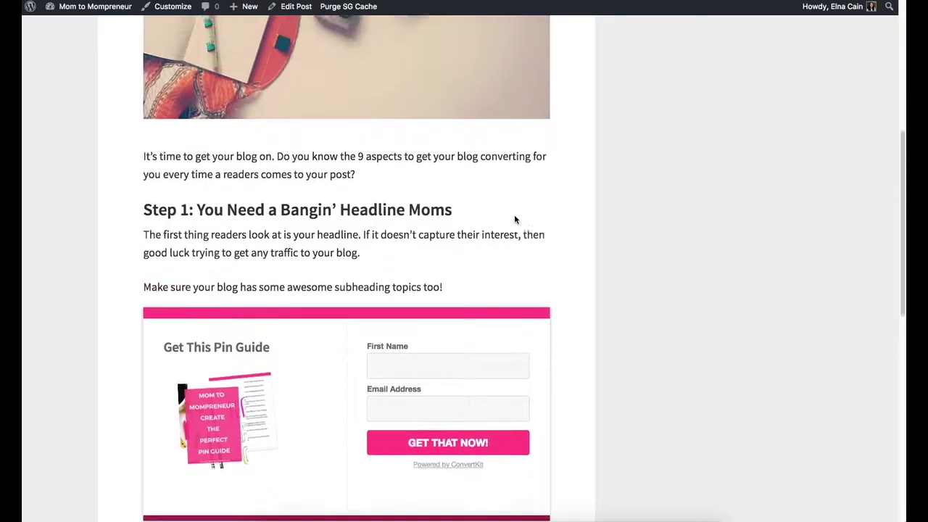
scroll(131, 194, down, 5)
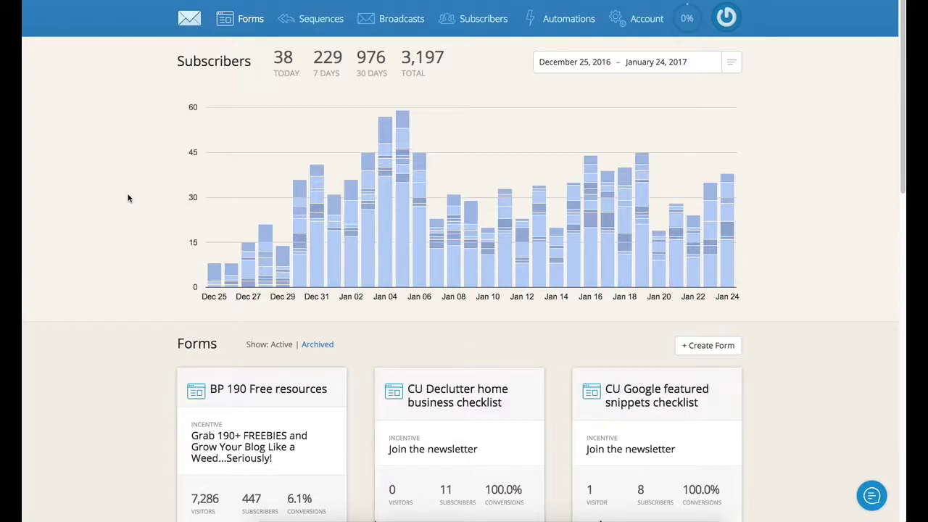
Step: Look over the subscriber chart and the visitor and conversion figures of the existing forms on the ConvertKit overview
scroll(124, 195, down, 2)
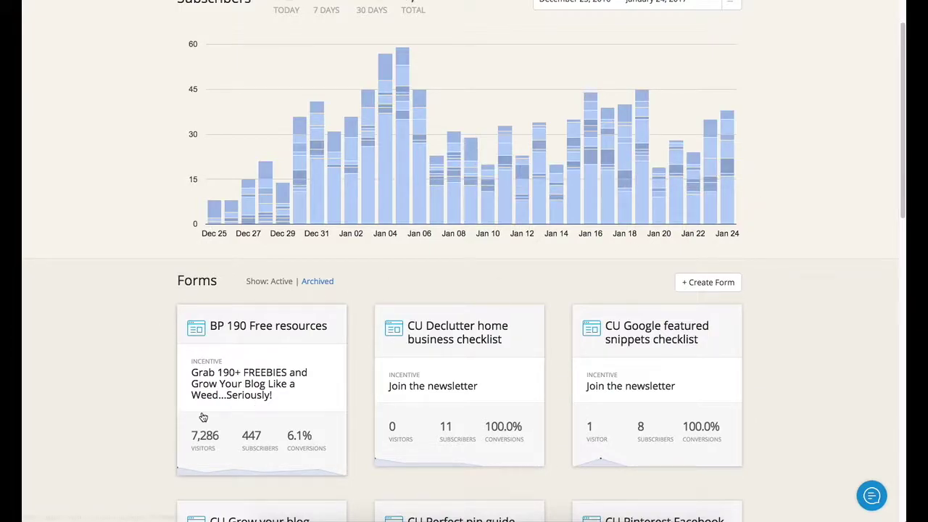
scroll(181, 409, down, 1)
scroll(178, 409, up, 3)
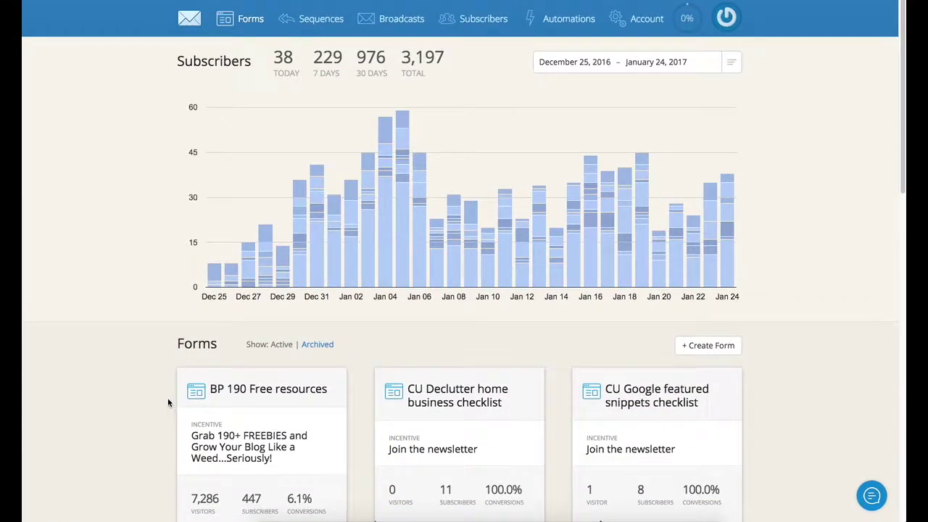